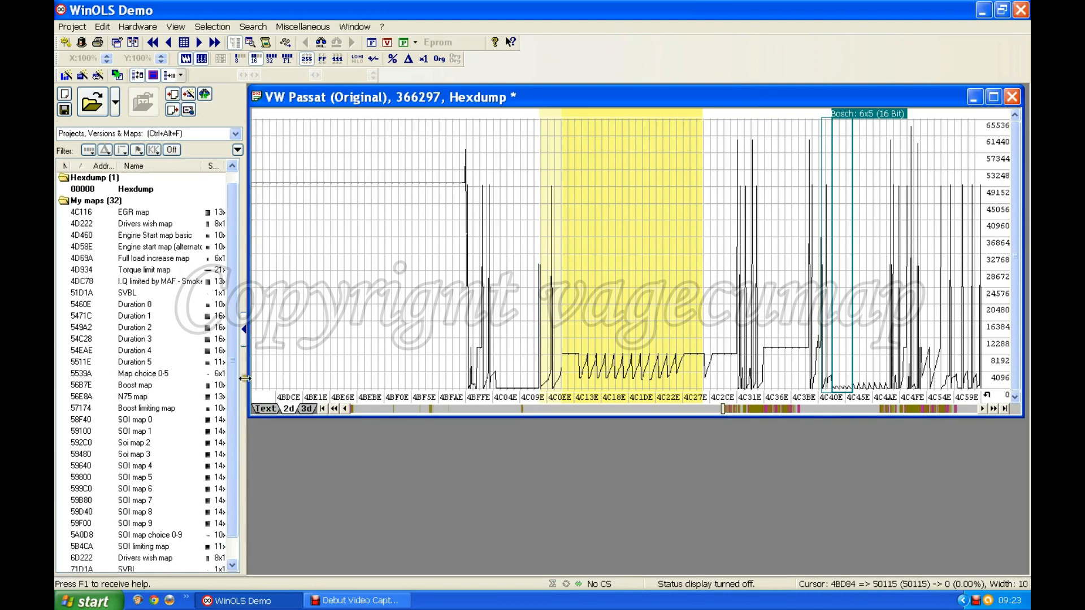
- Show the hexdump as text and bring the Bosch 13x16 map at address 4C116 into view
click(265, 409)
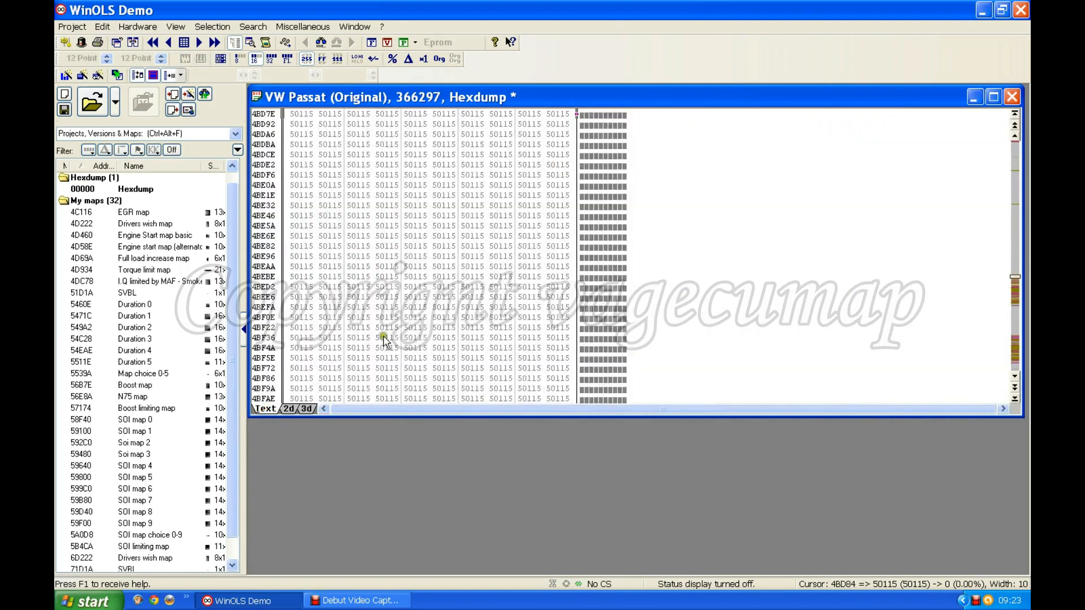
scroll(430, 294, down, 10)
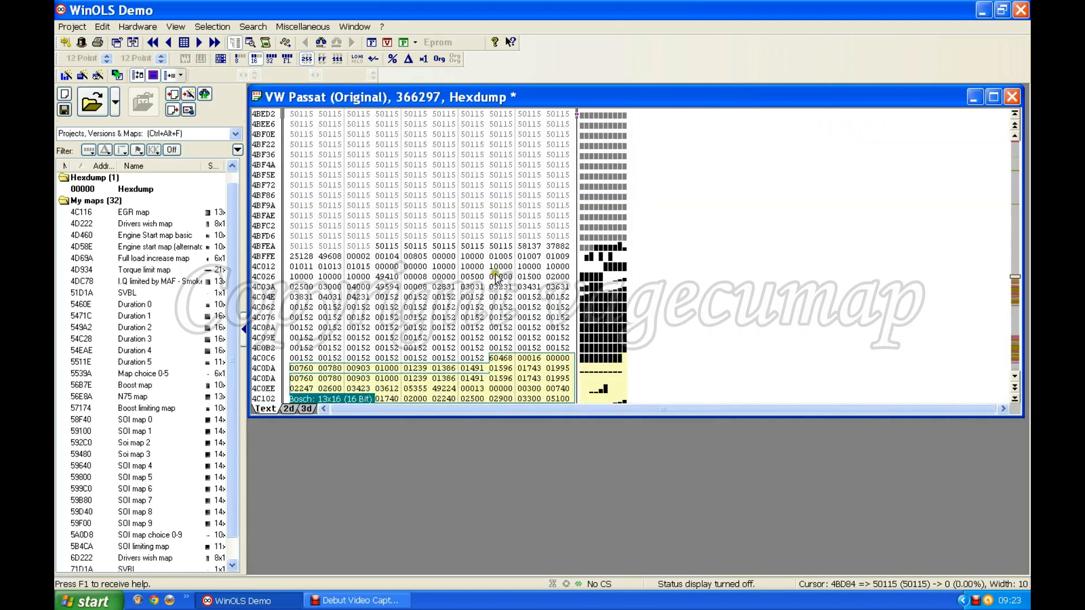
scroll(499, 278, down, 3)
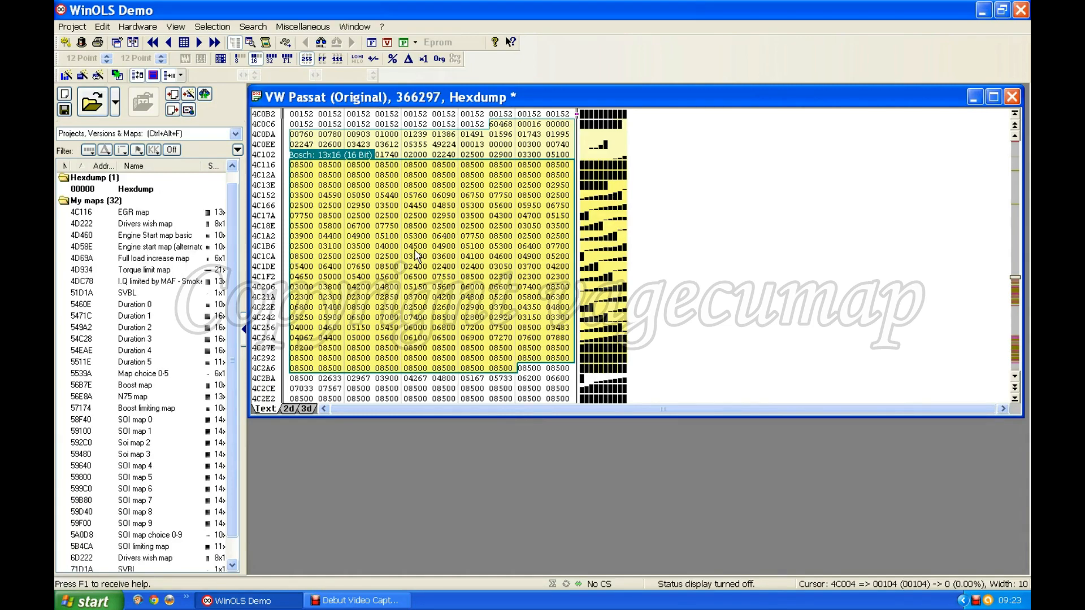
- Shift the hexdump's row alignment sideways until address 4C0AE starts the first visible row
key(ctrl+Right)
key(ctrl+Right)
key(ctrl+Right)
key(ctrl+Right)
key(ctrl+Right)
key(ctrl+Right)
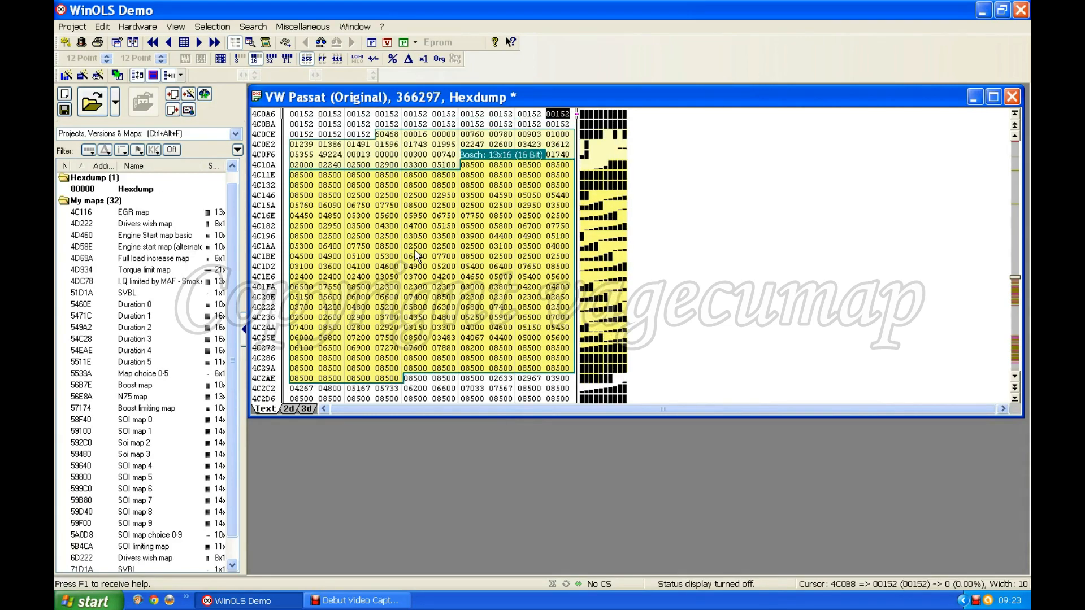
key(ctrl+Right)
key(ctrl+Right)
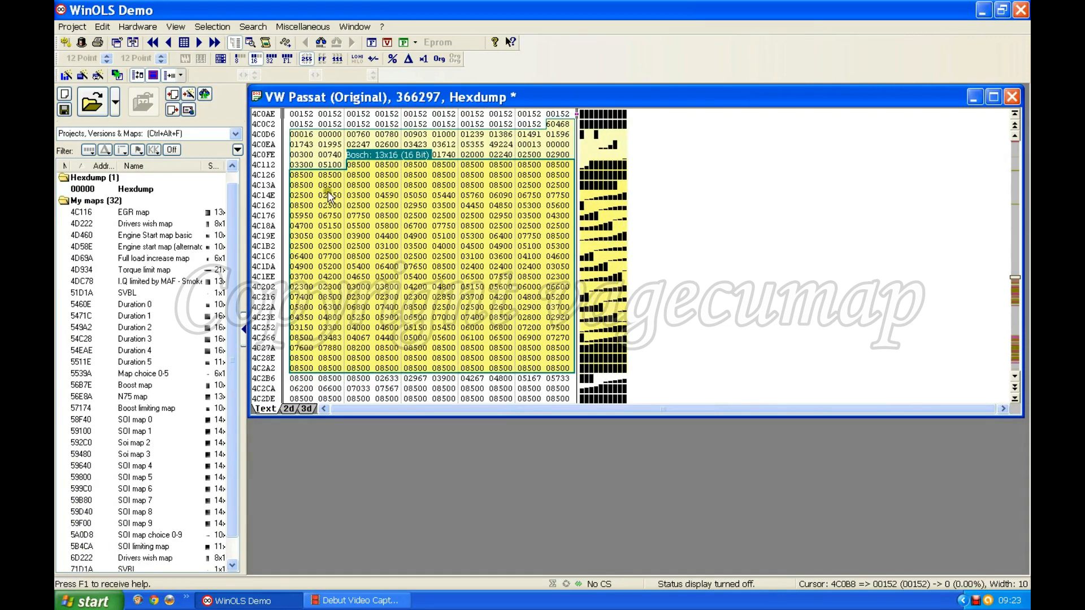
- Set the hexdump to 14 values per row and place the cursor on the EGR map's first value at 4C116
click(171, 76)
click(430, 207)
click(576, 214)
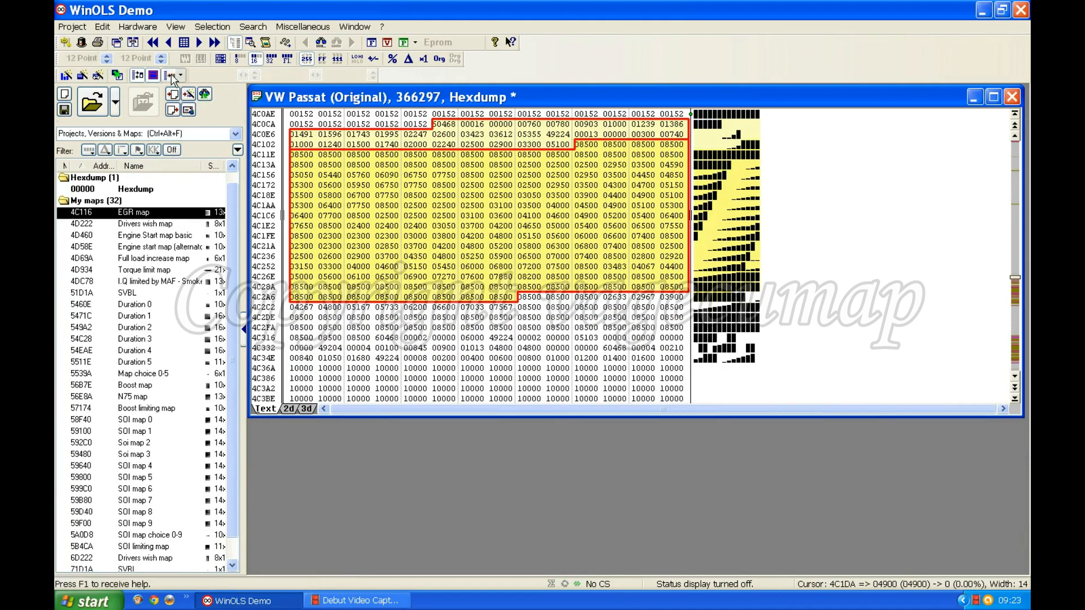
click(499, 208)
click(490, 197)
click(482, 233)
click(478, 215)
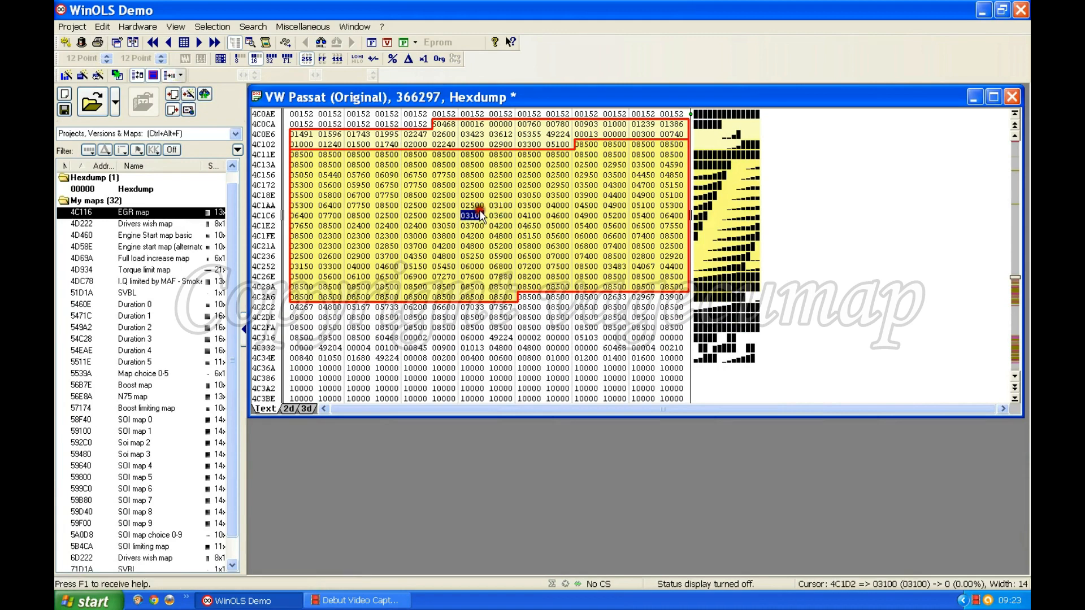
click(580, 145)
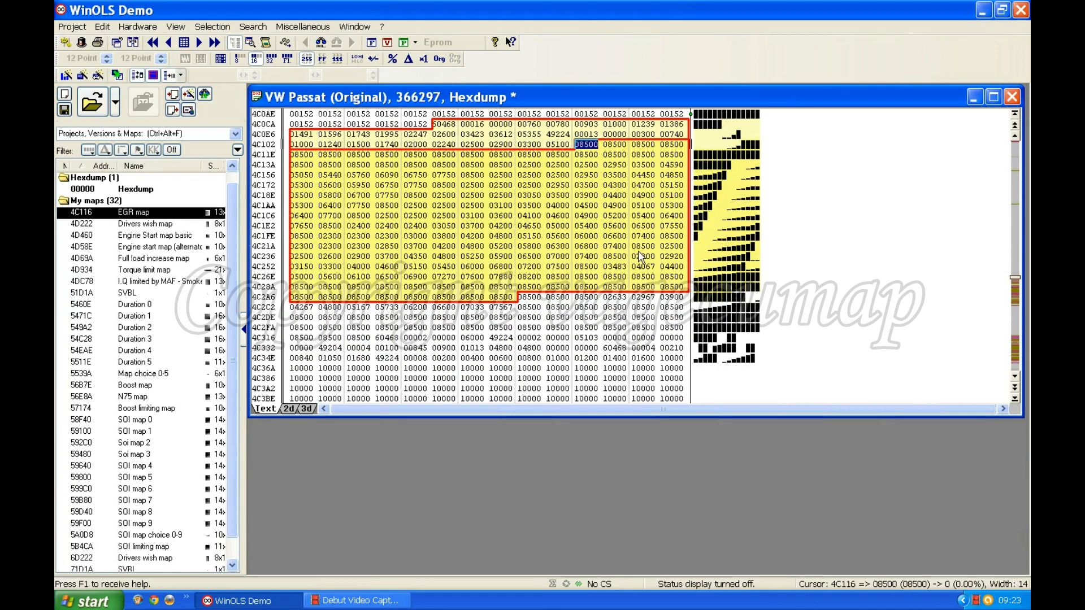
- Shift the 14-value rows sideways until the EGR map's first value at 4C116 starts a row
key(ctrl+Left)
key(ctrl+Left)
key(ctrl+Left)
key(ctrl+Left)
key(ctrl+Left)
key(ctrl+Left)
key(ctrl+Left)
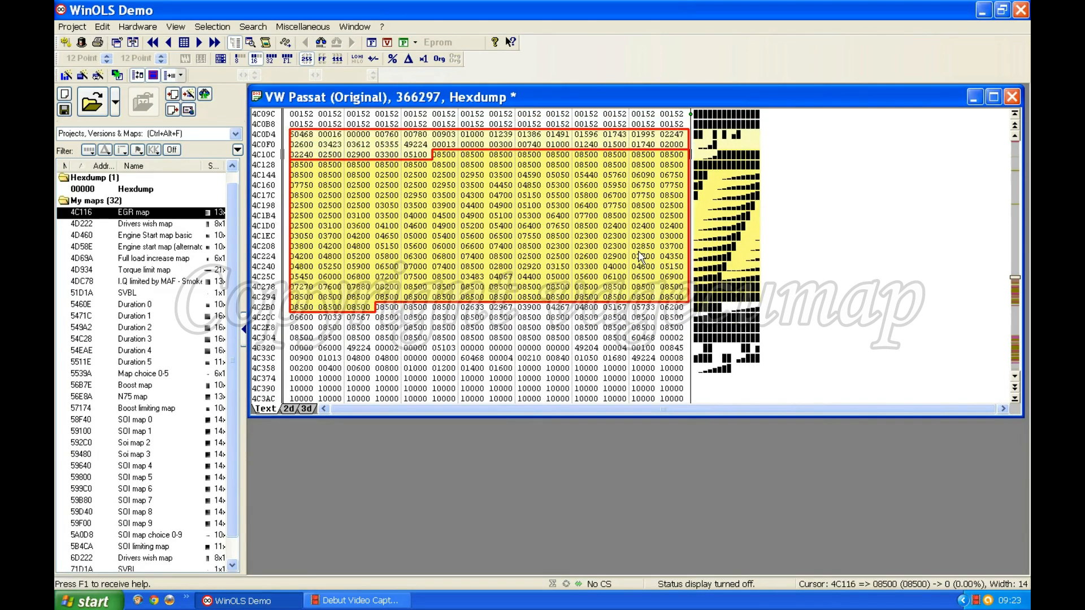
key(ctrl+Left)
key(ctrl+Left)
key(ctrl+Left)
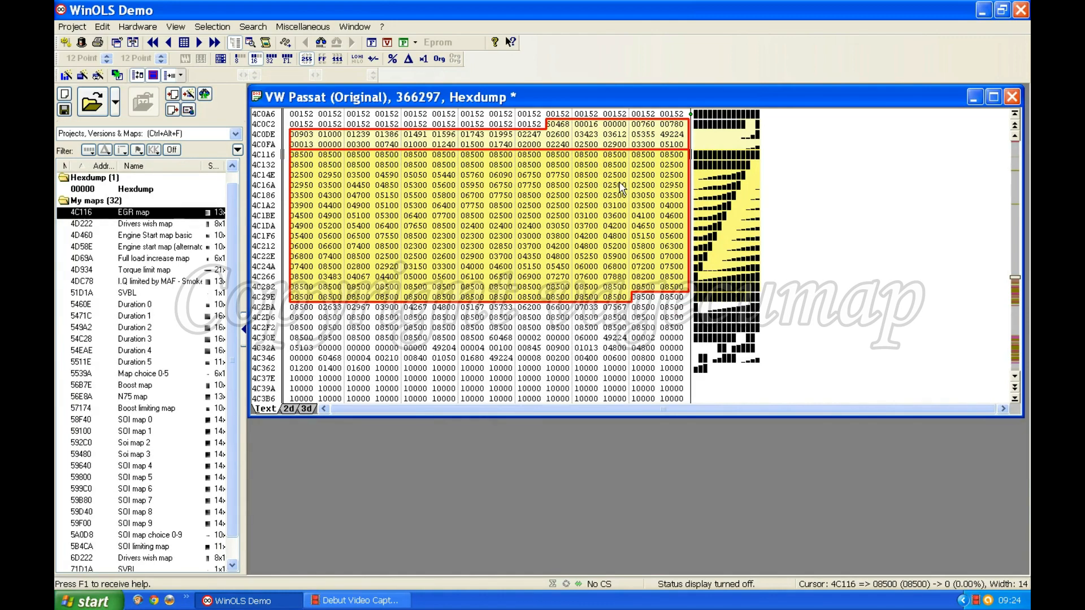
- Reduce the hexdump to 13 values per row and realign it so address 4C116 starts a row
key(w)
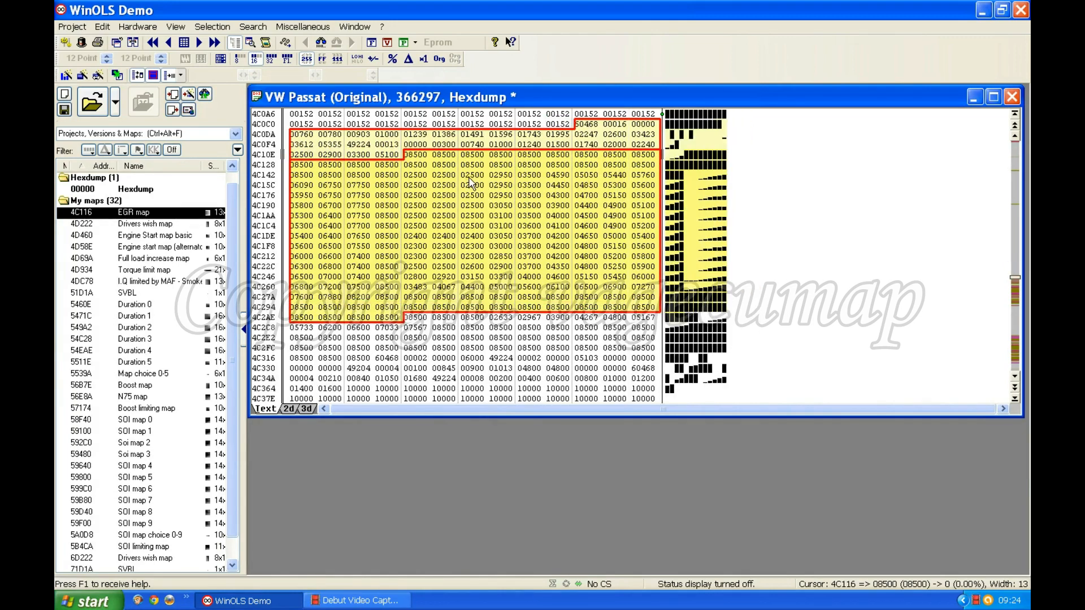
key(ctrl+Right)
key(ctrl+Right)
key(ctrl+Right)
key(ctrl+Right)
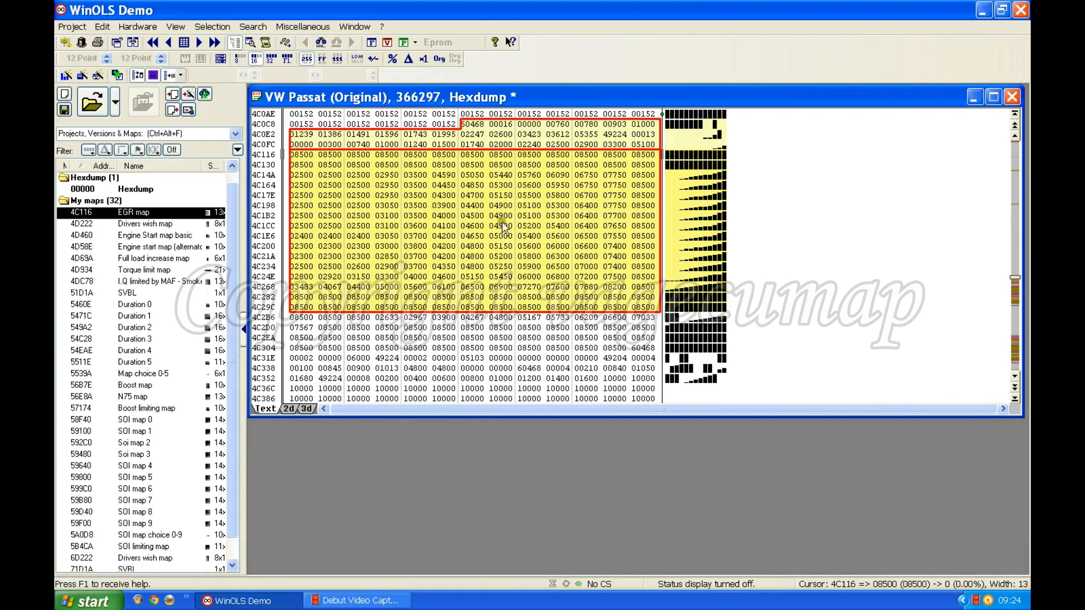
- Open the EGR map in its own window, enlarge the window and place the cursor on the map's first cell
double_click(436, 220)
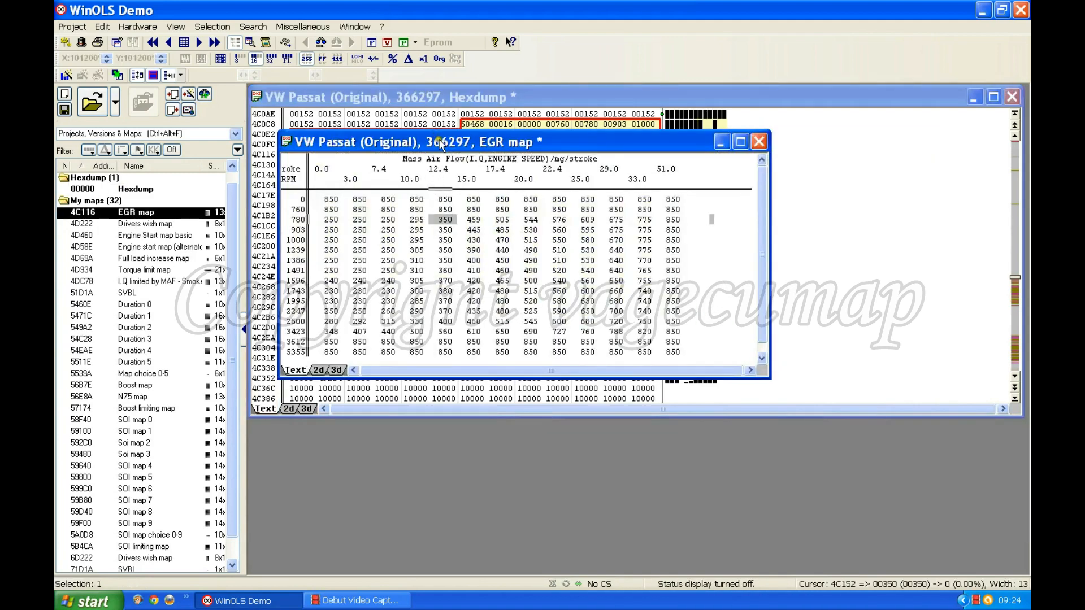
drag(441, 144, 441, 132)
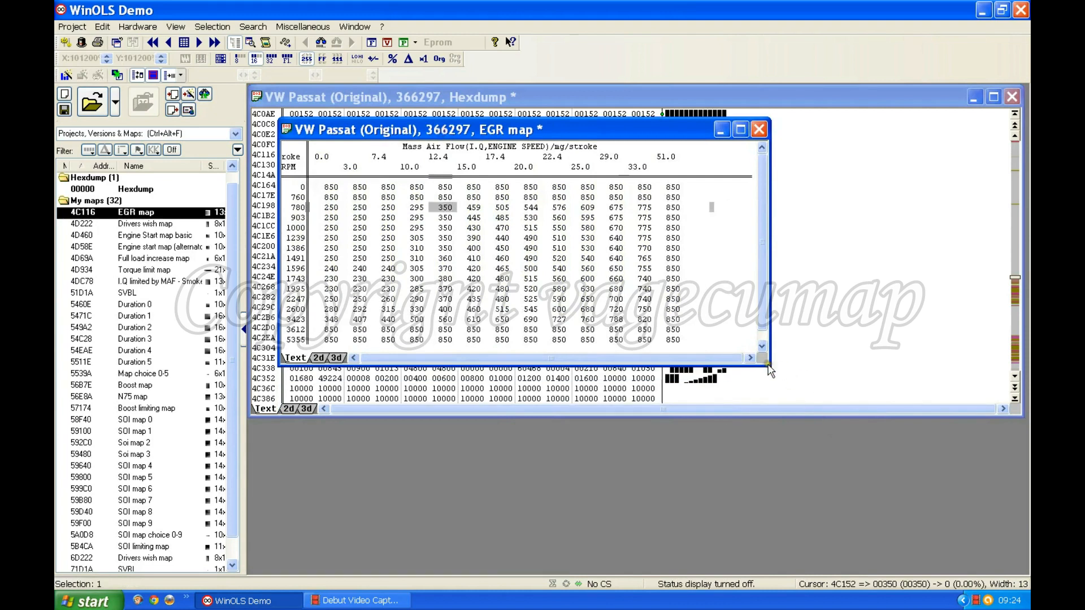
drag(768, 370, 807, 401)
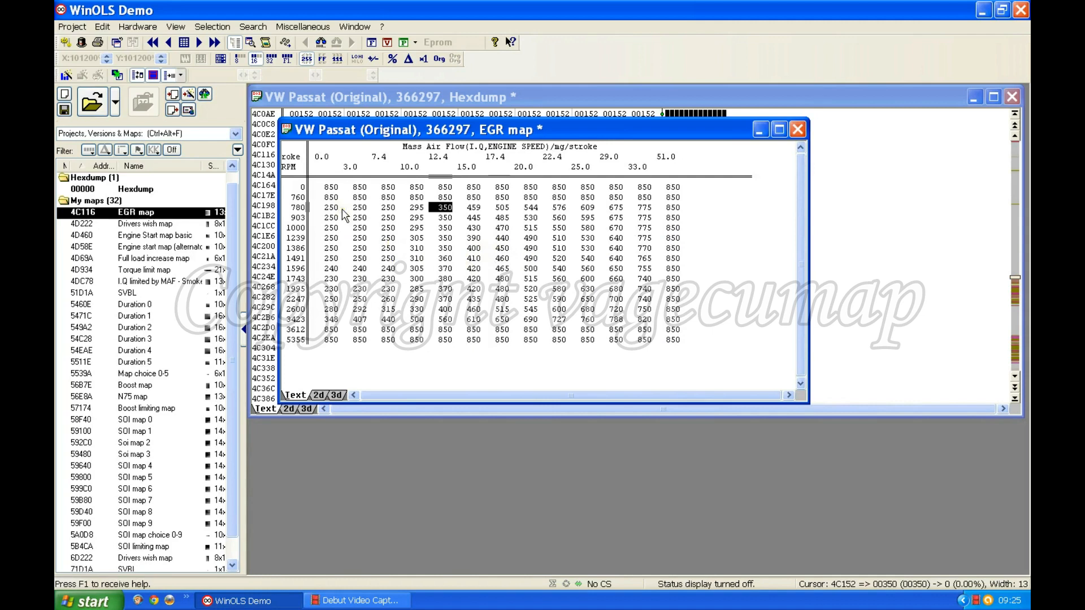
click(331, 187)
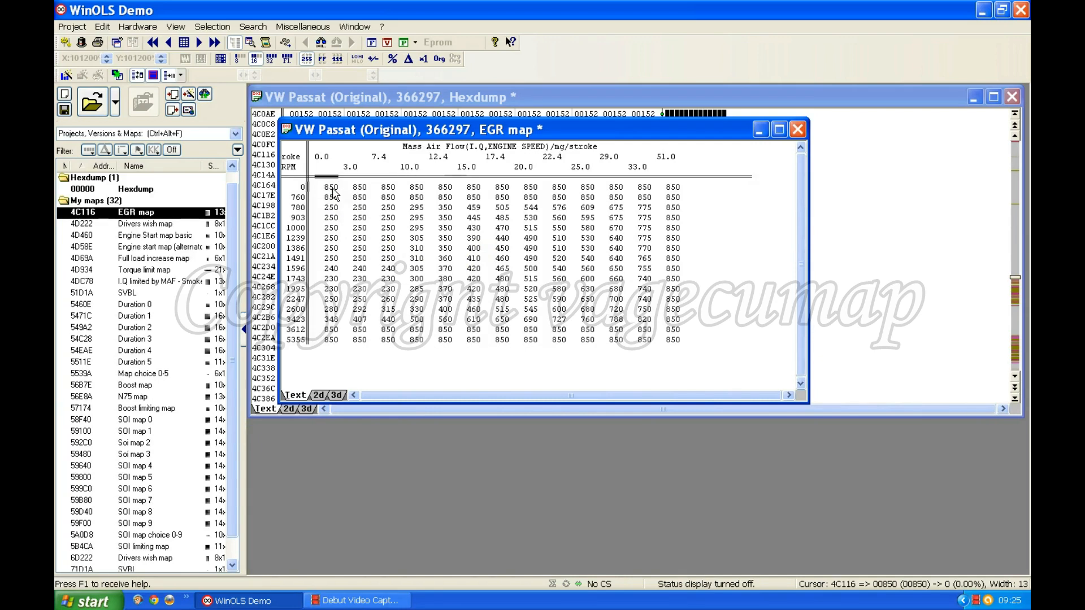
- Select the EGR map cells in Consecutive mode from the first cell through 1596 RPM at 20.0, and clear the selection
click(218, 27)
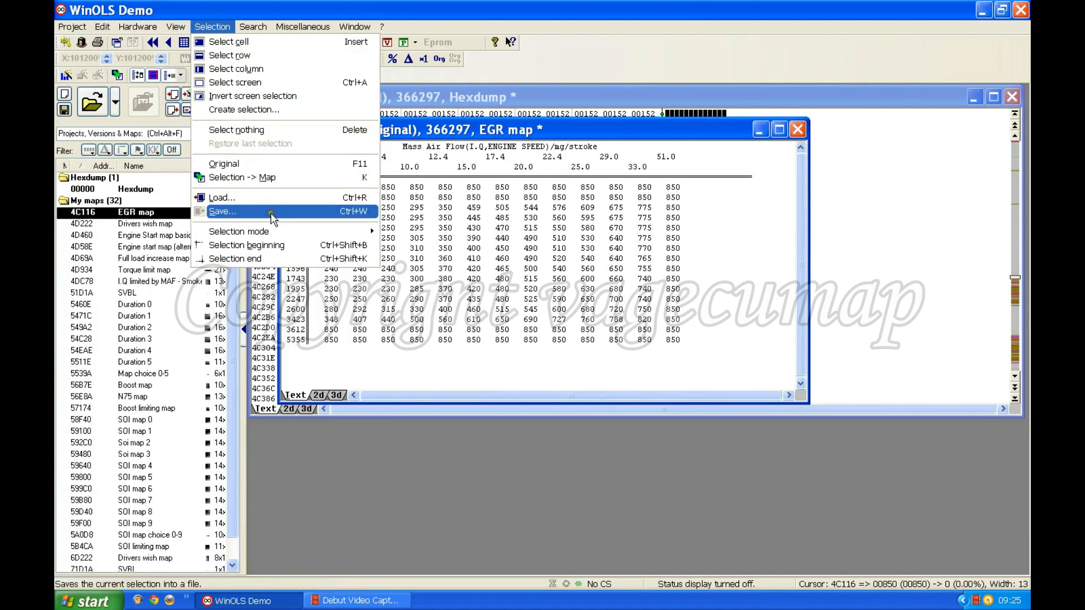
mouse_move(278, 234)
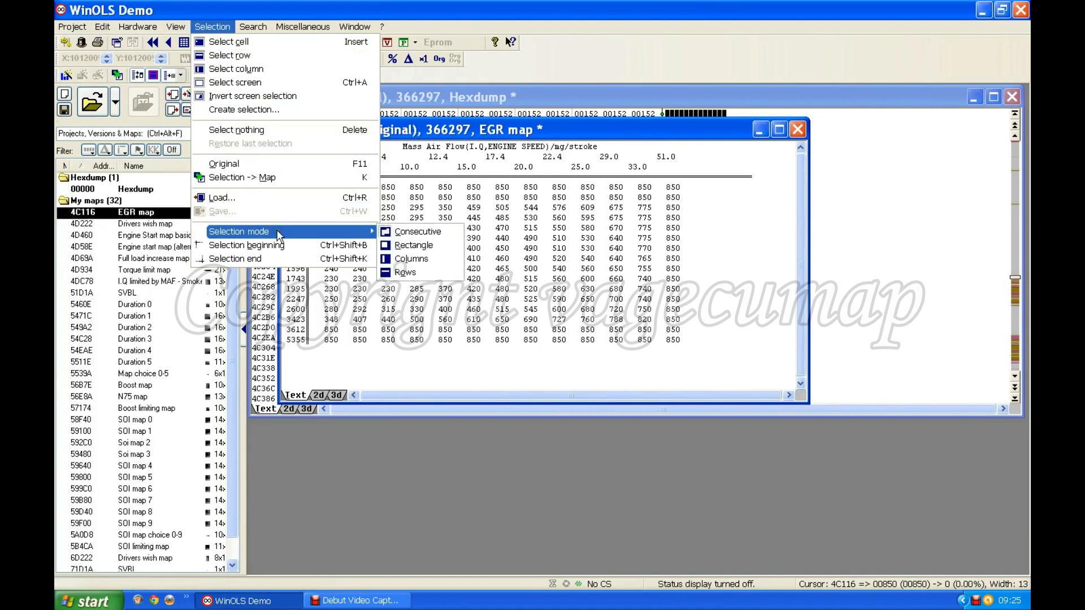
click(413, 231)
click(413, 232)
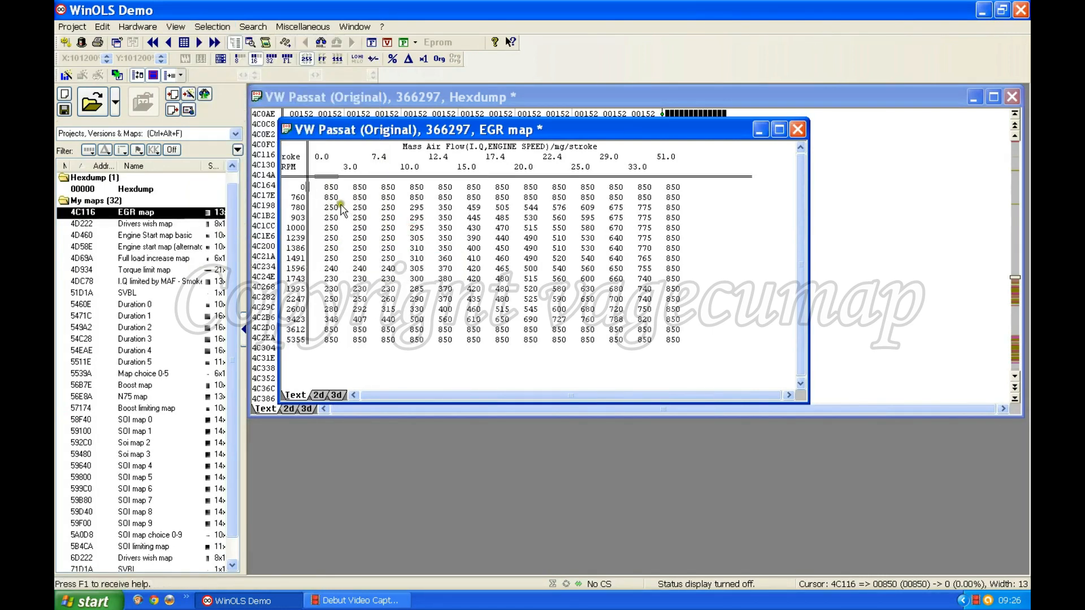
drag(333, 190, 474, 218)
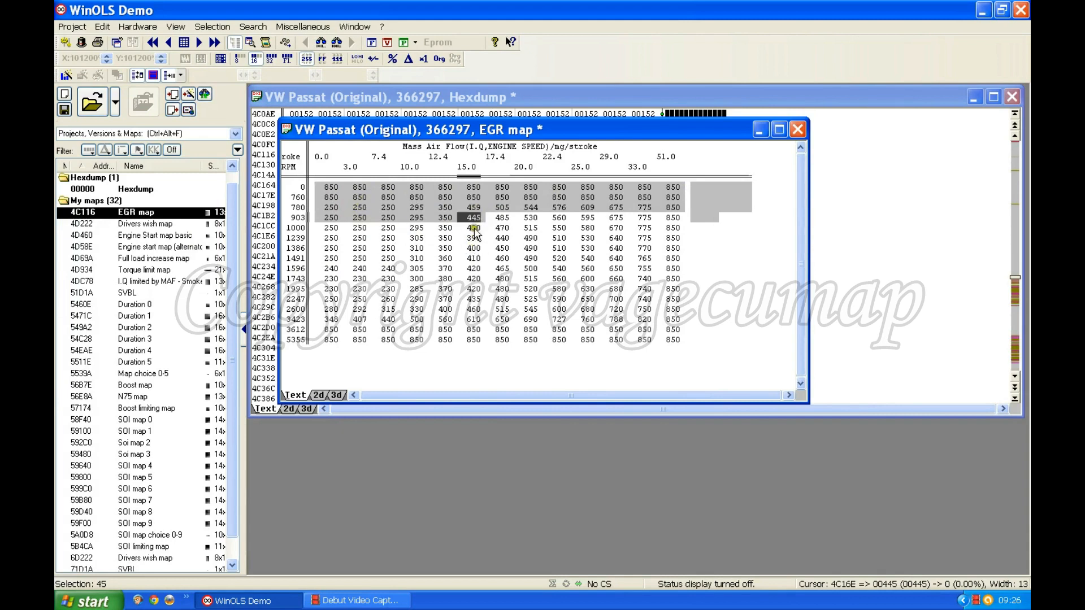
drag(473, 220, 530, 268)
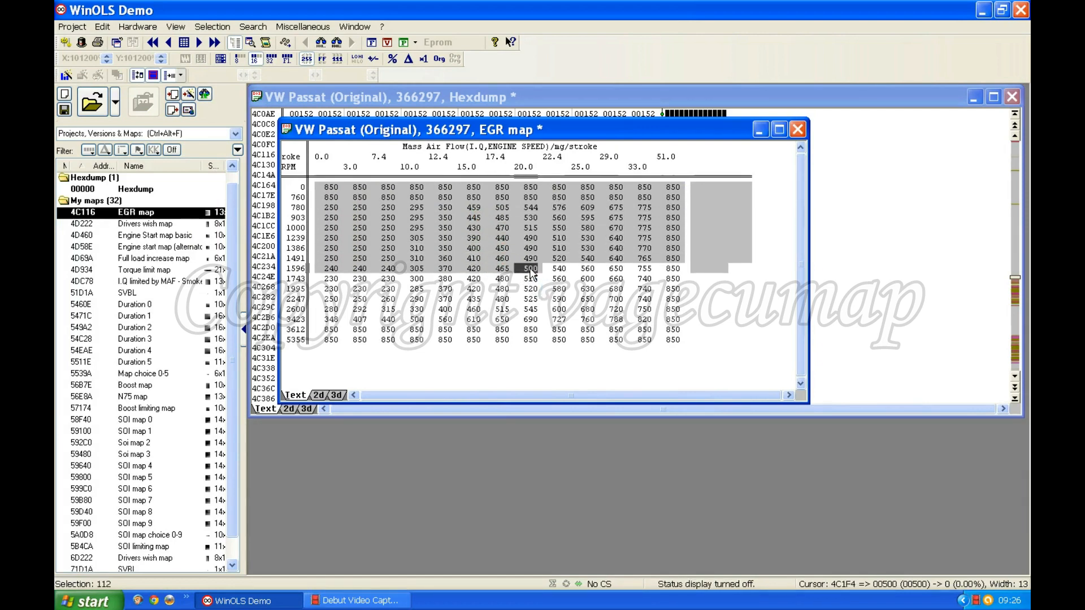
right_click(517, 259)
click(501, 243)
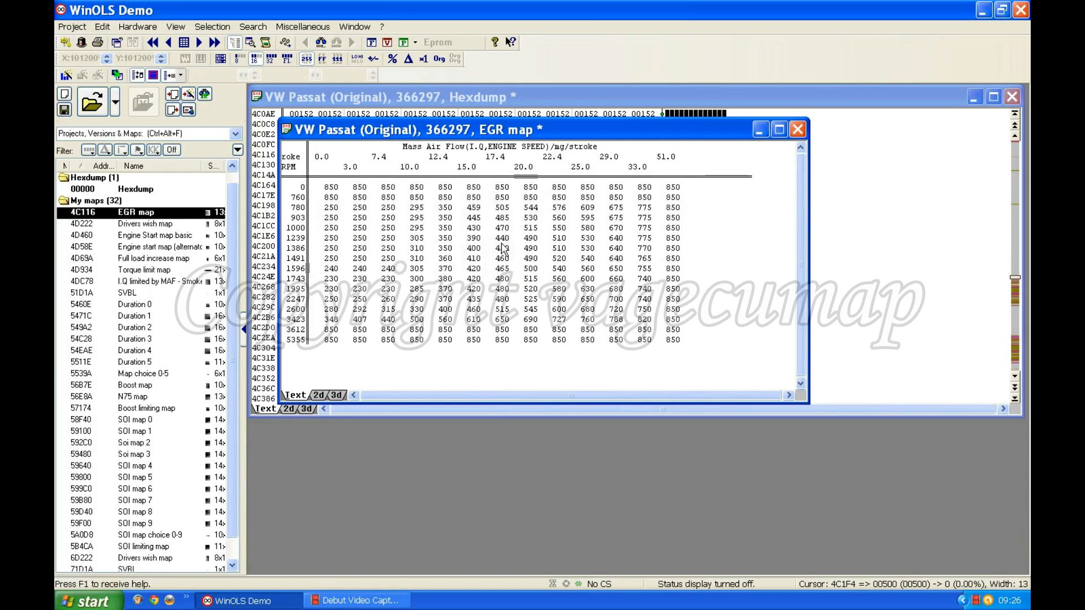
- In Rectangle mode, select the 3x6 block from the first cell and the 22.4–51.0 by 2247–5355 RPM block, and clear the selection
click(216, 27)
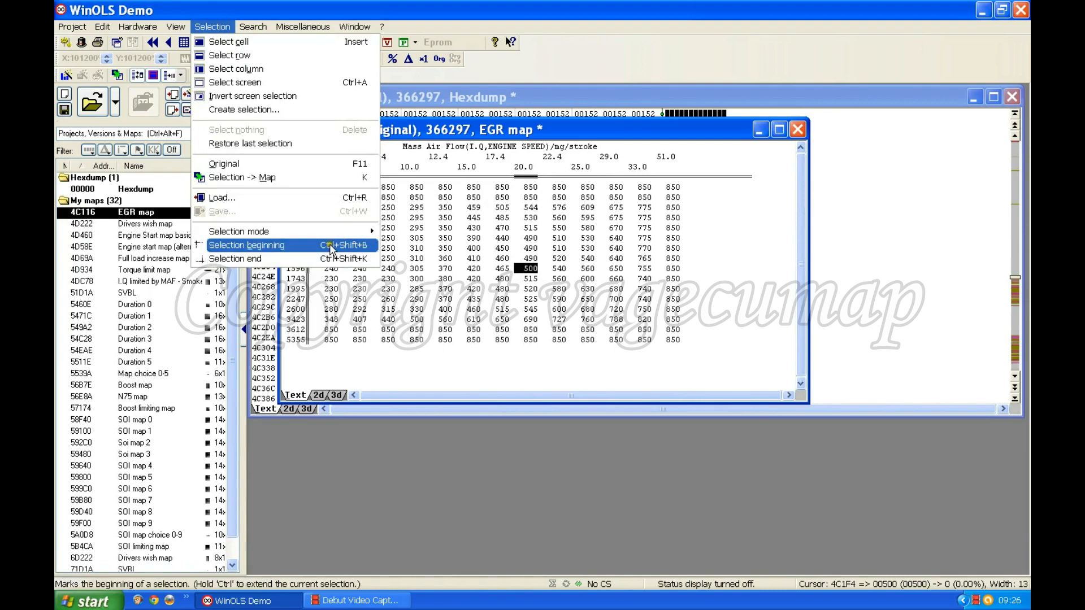
mouse_move(331, 236)
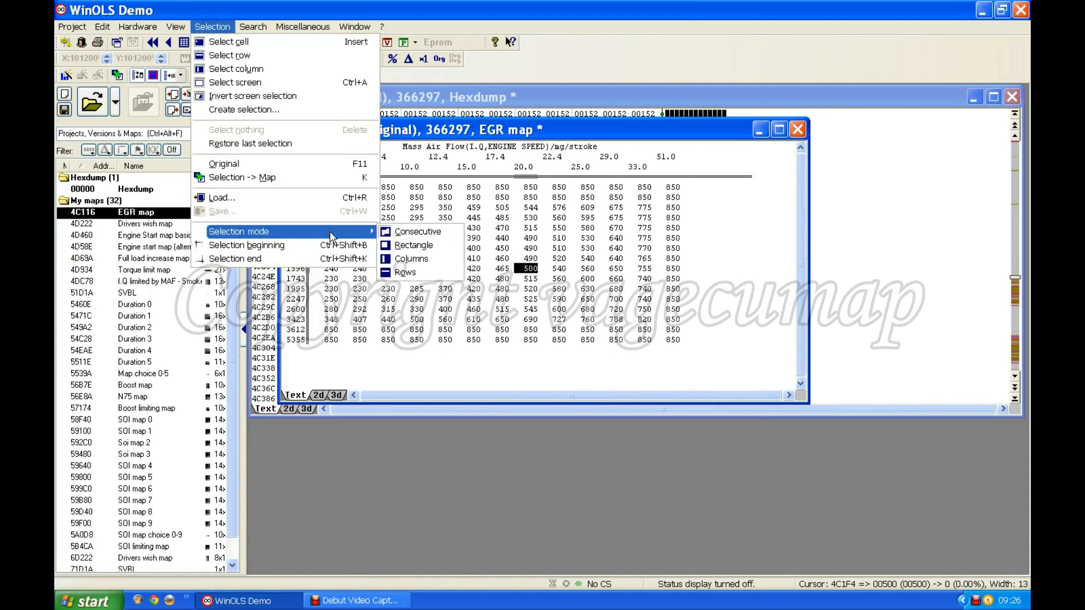
click(431, 244)
drag(330, 187, 378, 238)
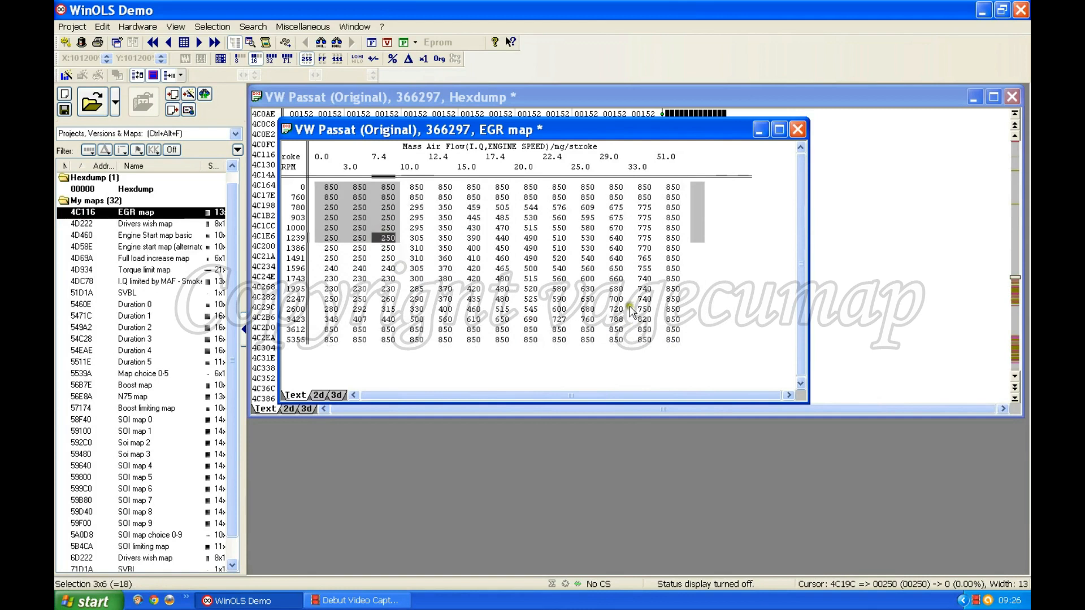
click(558, 301)
drag(560, 305, 675, 342)
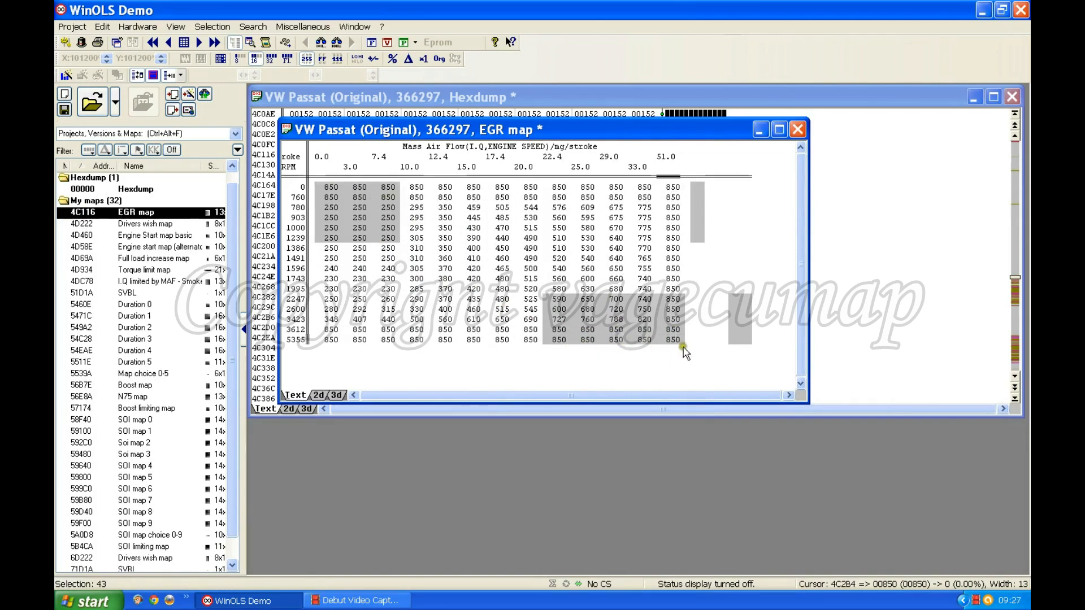
click(645, 378)
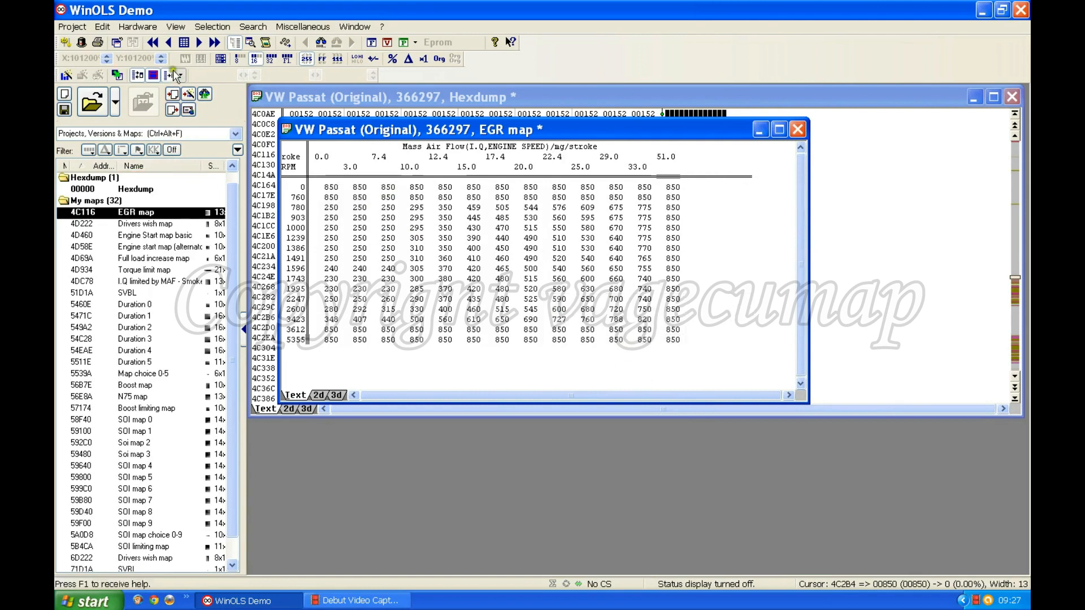
- Switch to Columns selection mode, select the EGR map's whole 0.0 column and clear the selection
click(212, 27)
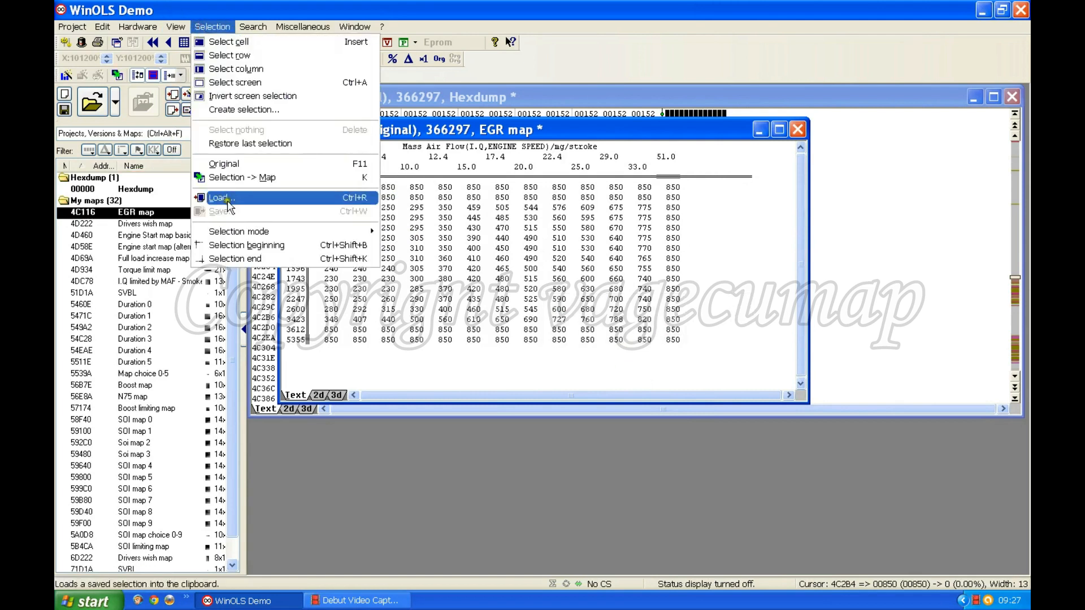
mouse_move(277, 237)
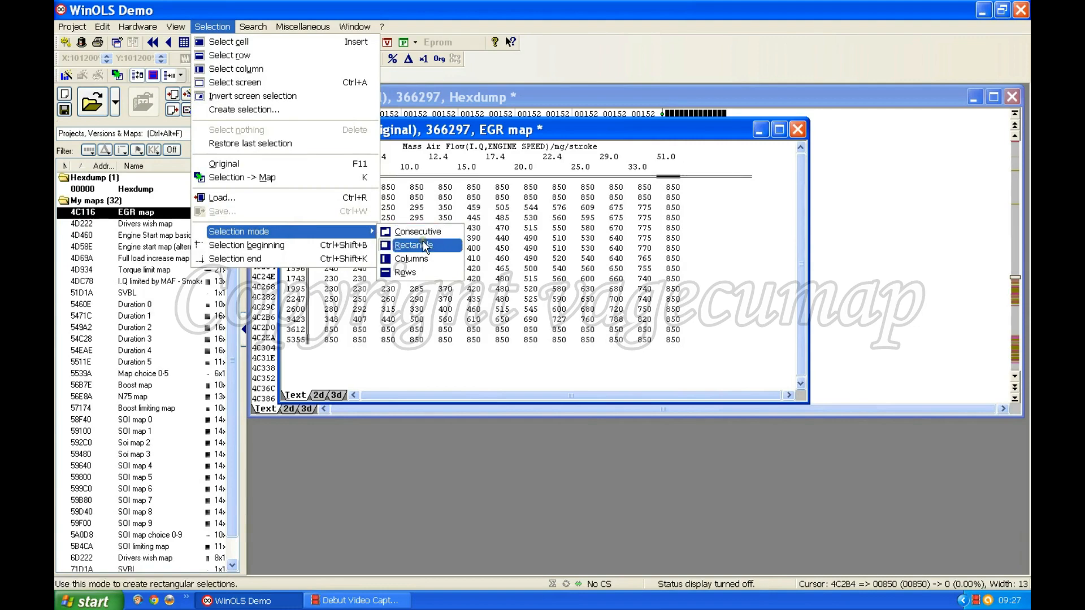
click(419, 260)
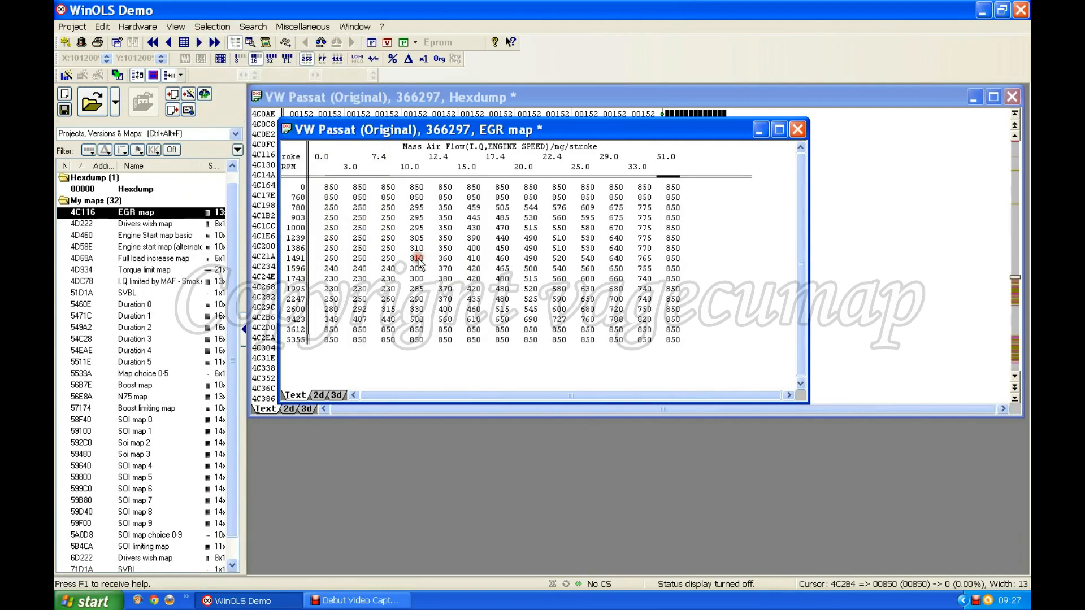
click(332, 190)
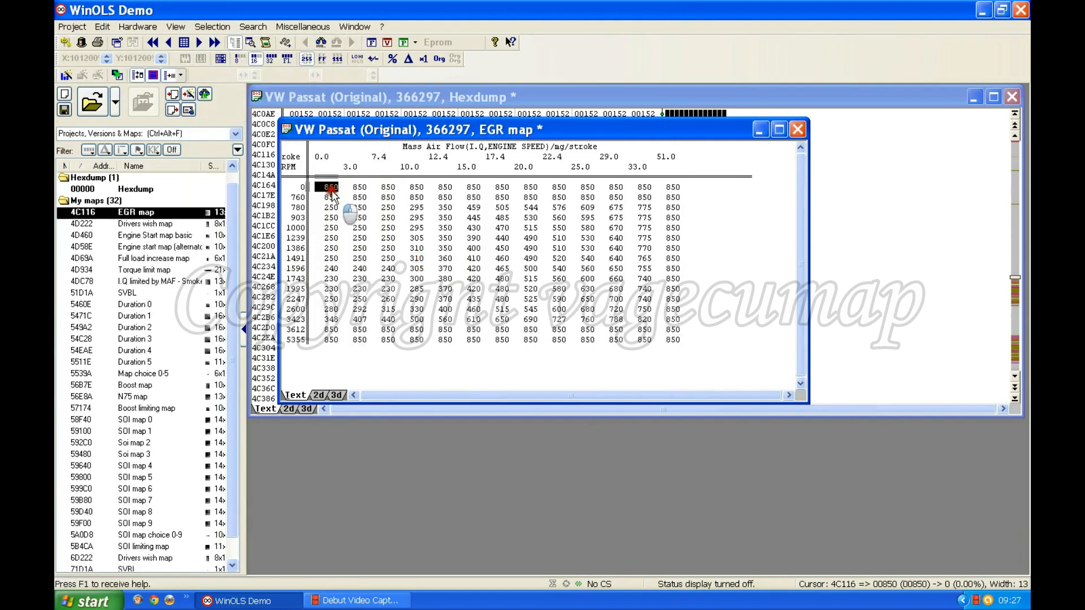
click(332, 269)
mouse_move(332, 188)
mouse_down()
mouse_move(446, 188)
mouse_move(328, 188)
mouse_up()
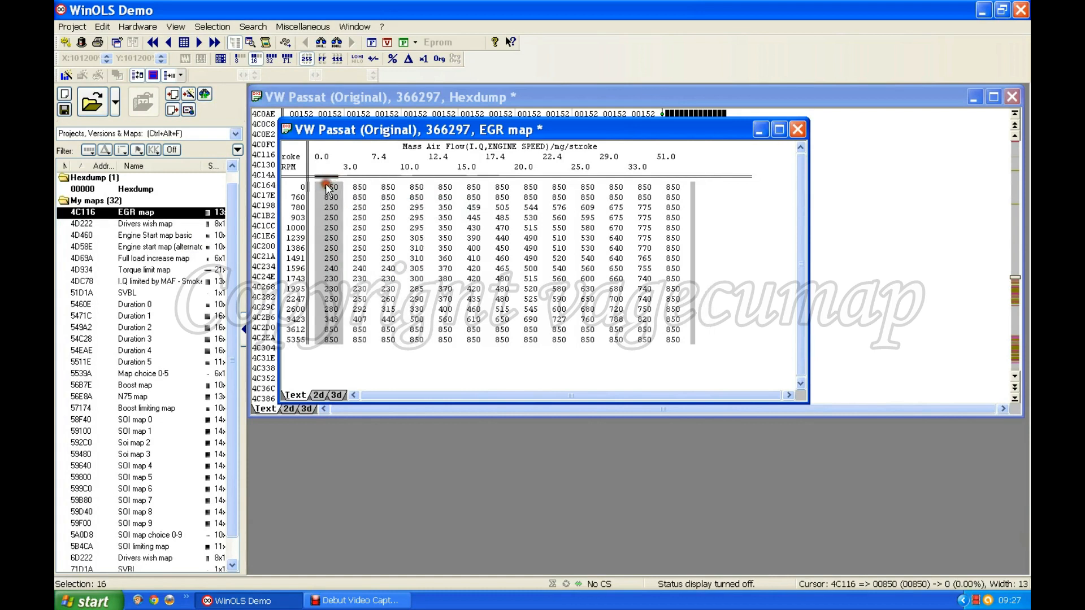
click(326, 185)
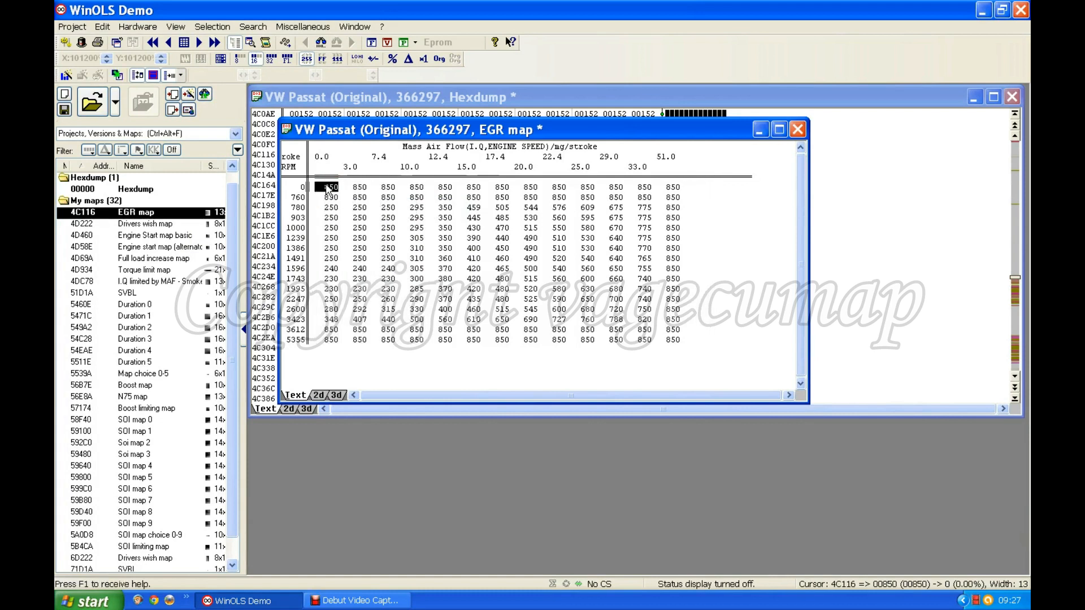
- Set the selection mode to Rows for the EGR map
click(222, 27)
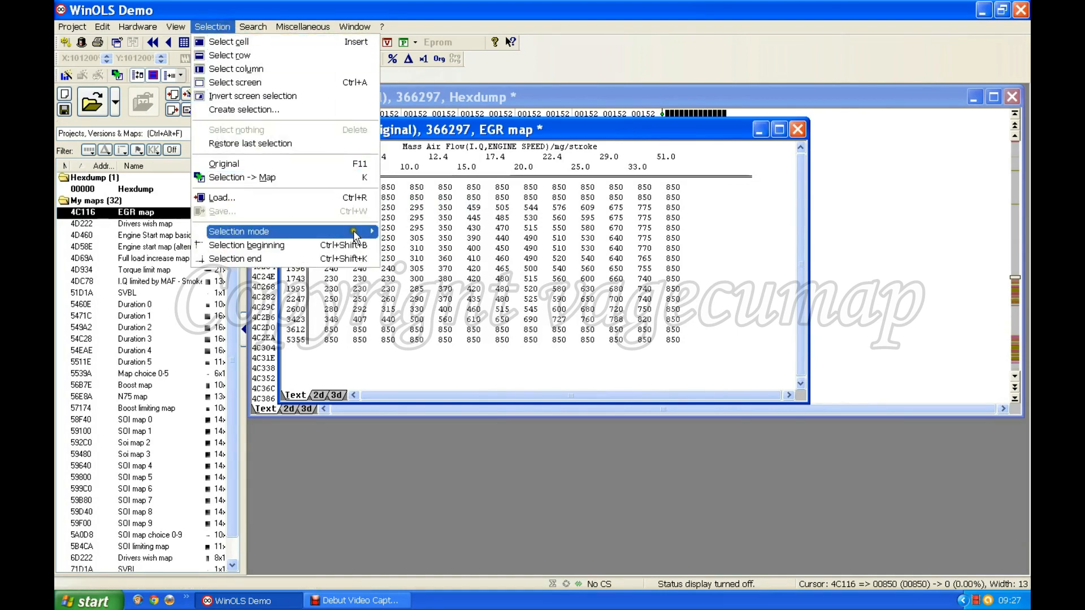
mouse_move(354, 232)
click(417, 279)
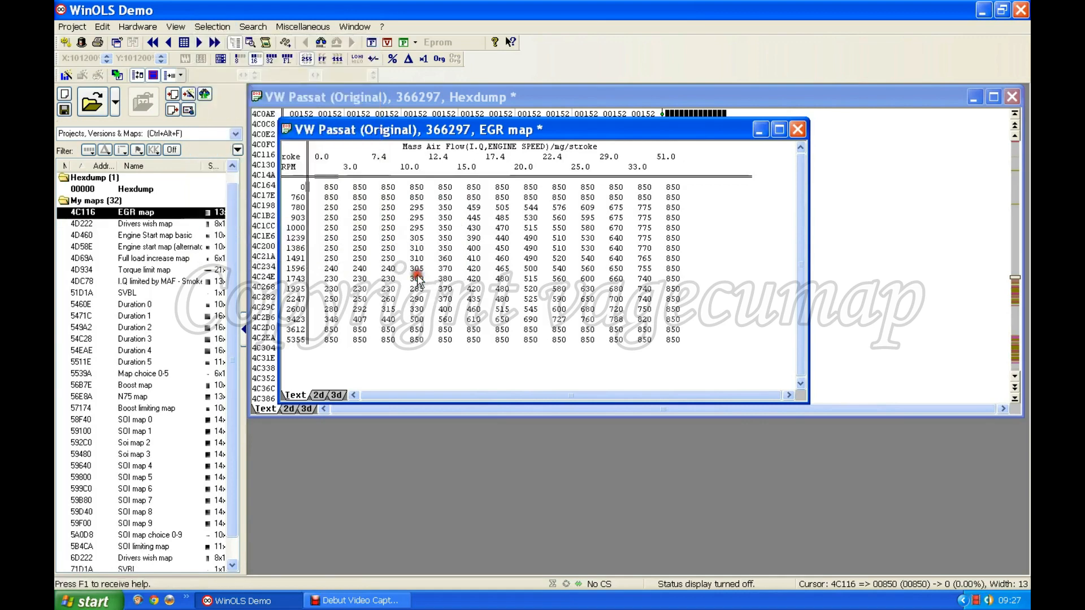
- In Rows mode, select the EGR map's whole 0 RPM row and clear the selection
mouse_move(331, 187)
mouse_down()
mouse_move(331, 308)
mouse_move(332, 194)
mouse_up()
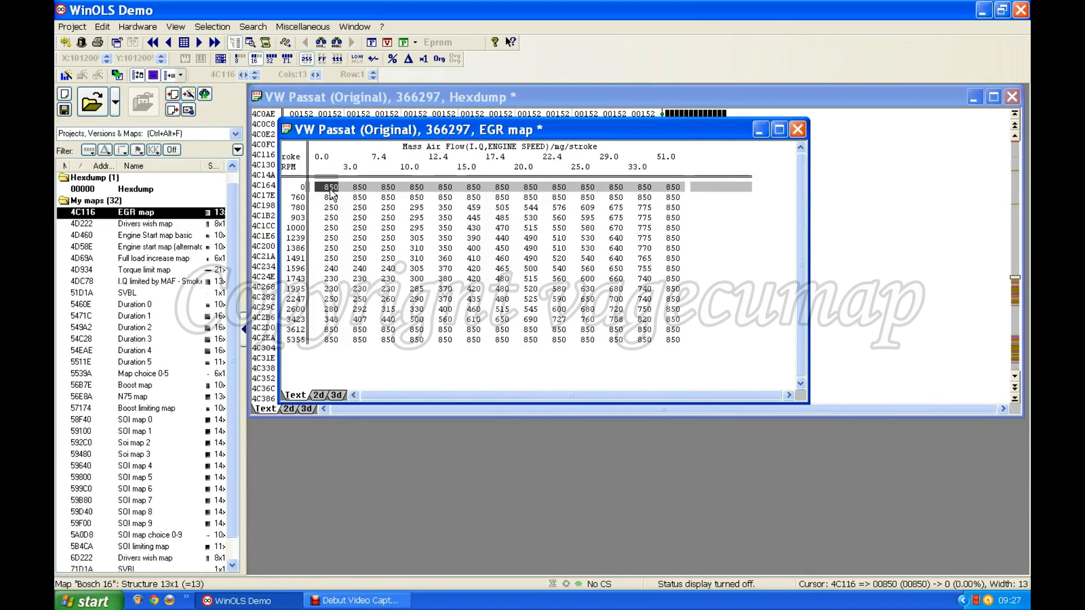
click(331, 191)
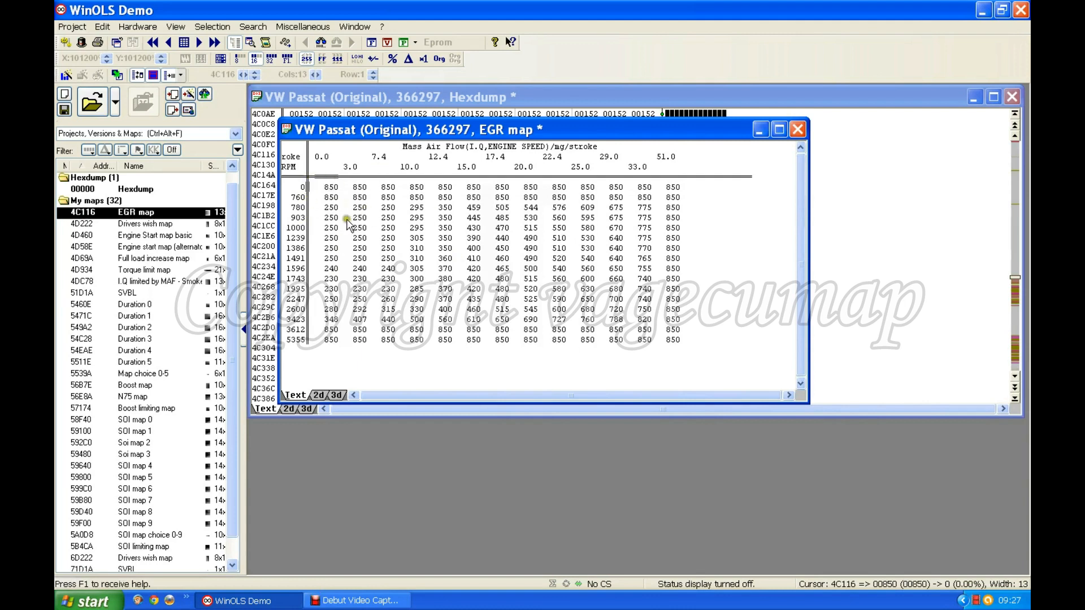
click(332, 188)
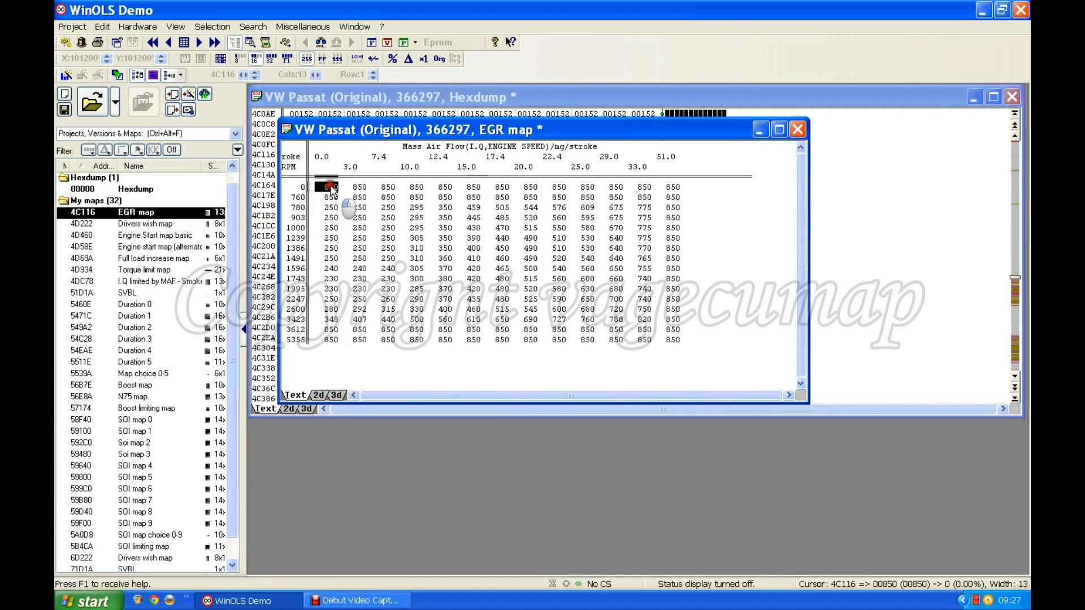
drag(331, 188, 331, 196)
click(328, 190)
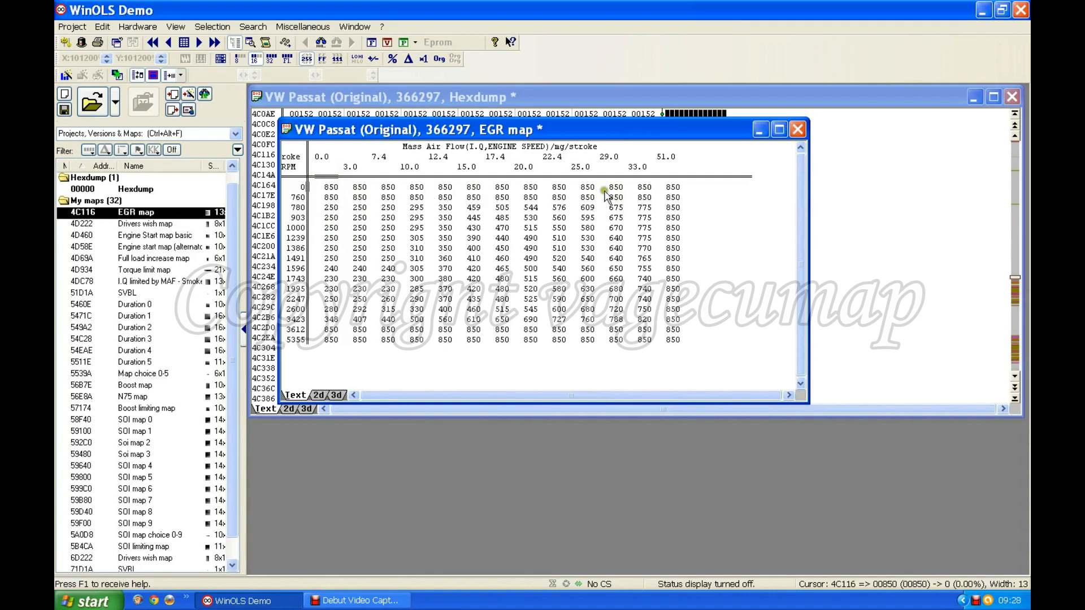
- Set the EGR map cell at 780 RPM and 0.0 to 850, choosing to apply changes always with memory protection off
click(326, 207)
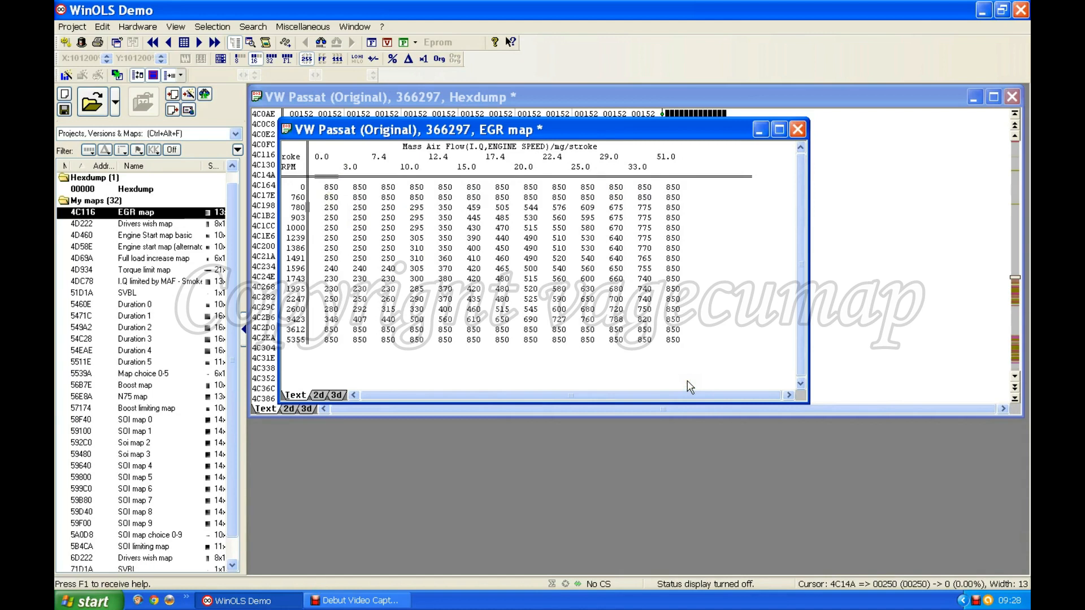
text(8)
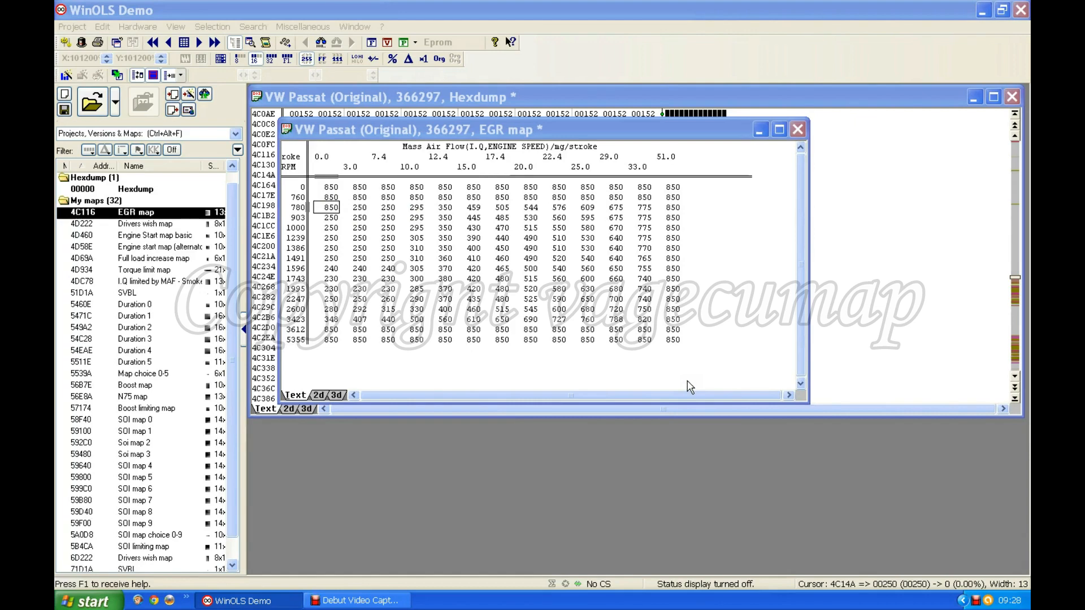
key(Return)
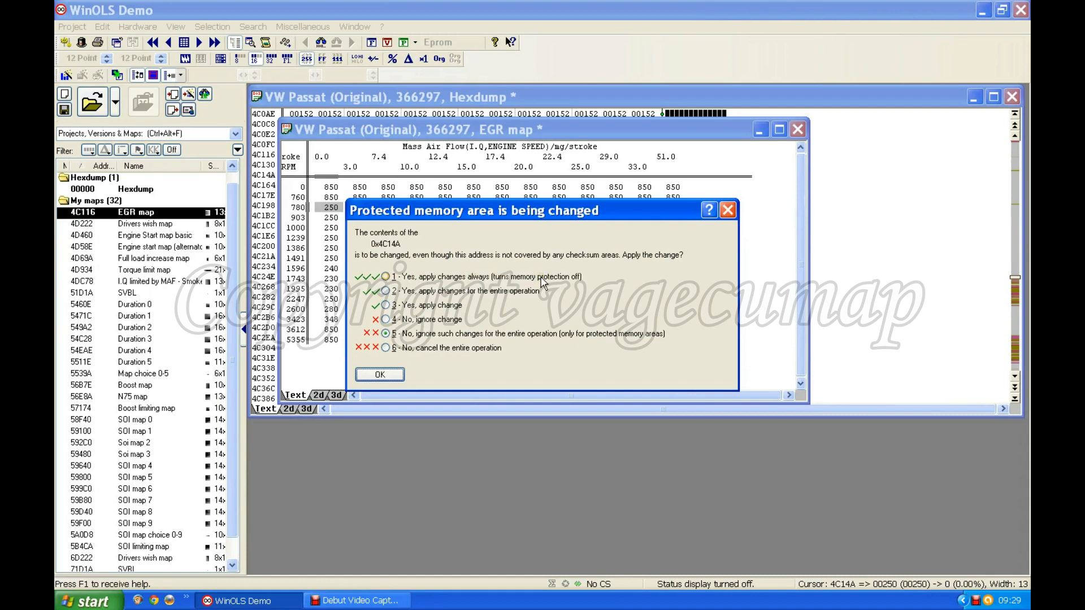
click(386, 277)
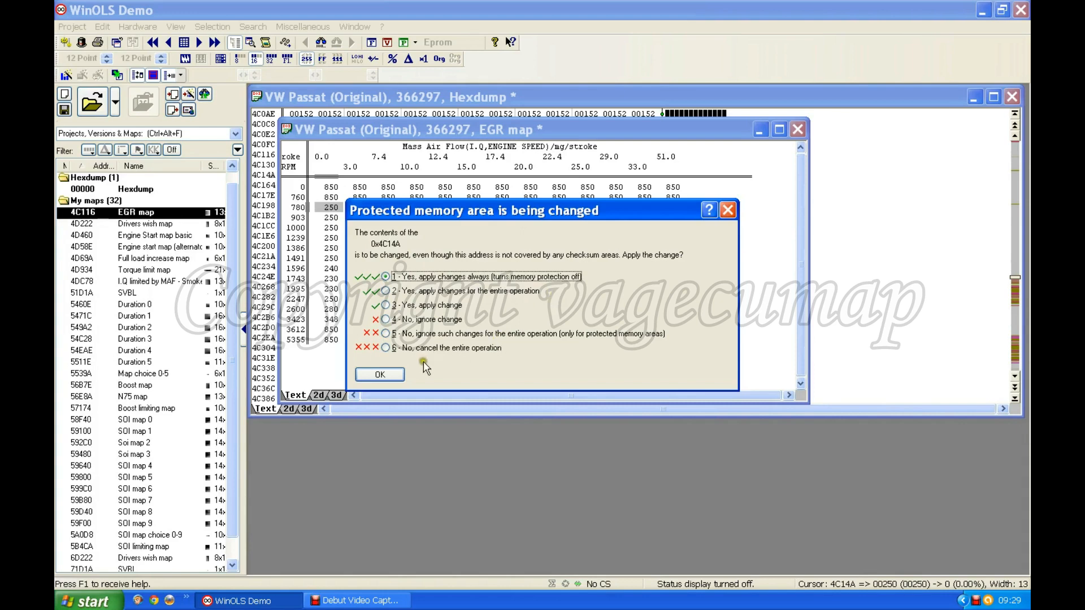
click(384, 373)
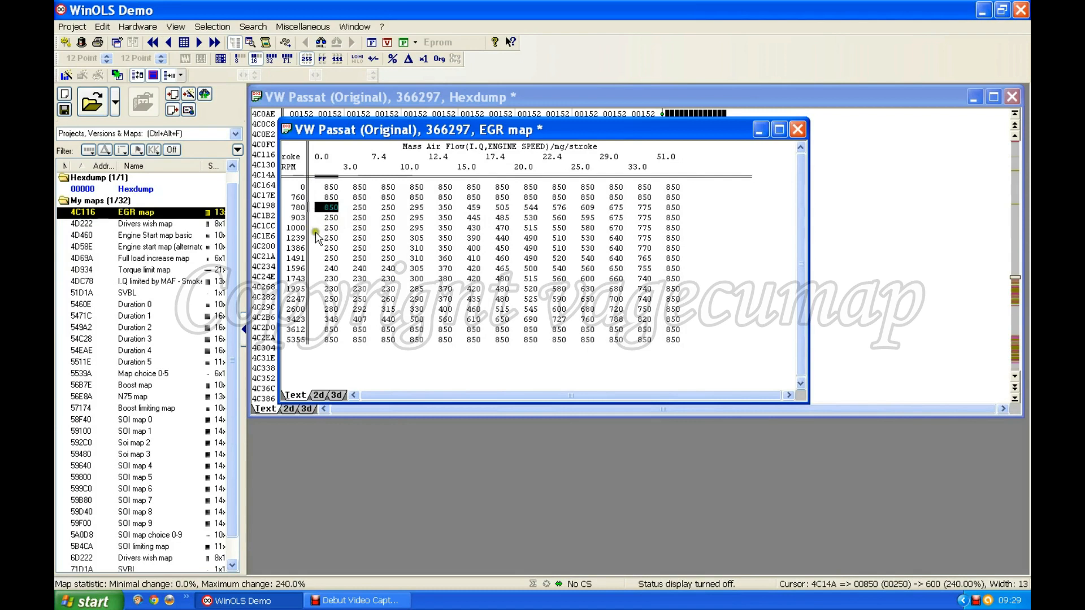
click(329, 205)
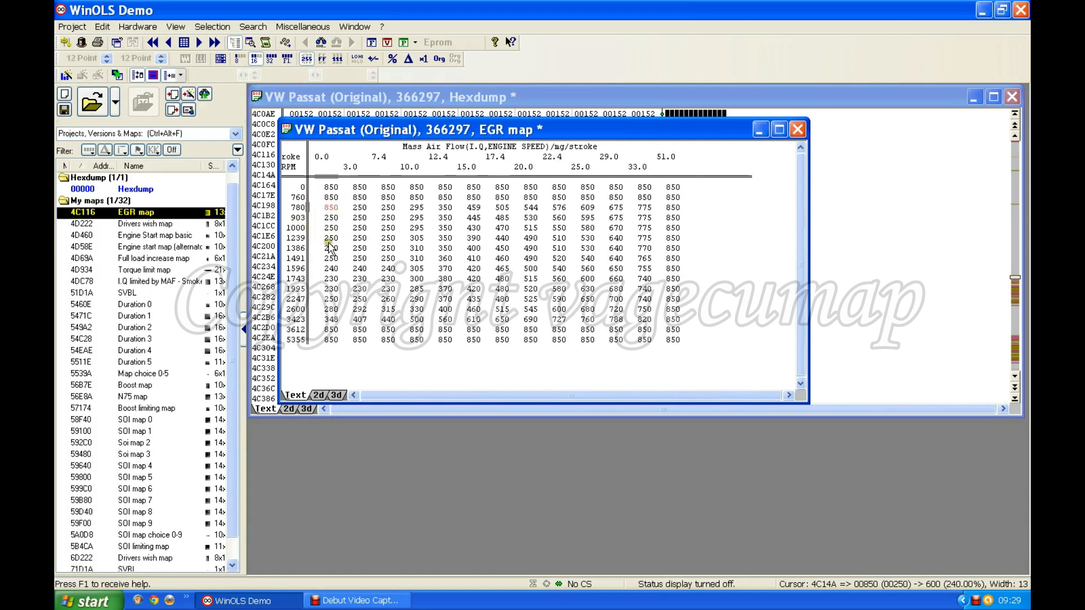
- Select the whole 903 RPM row of the EGR map and set its values to 850
drag(337, 218, 673, 217)
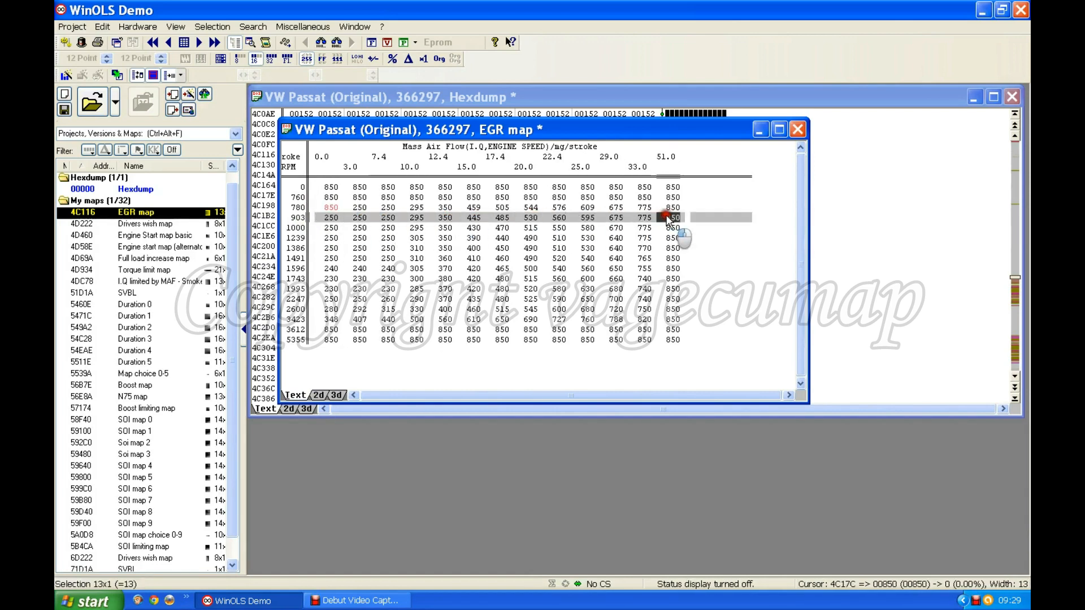
click(330, 220)
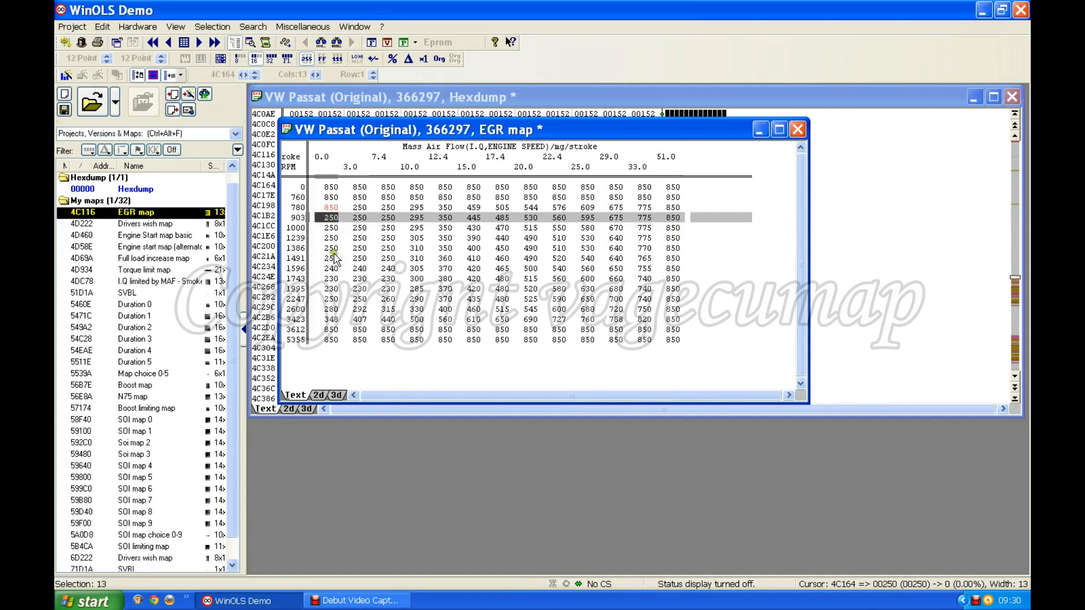
text(85)
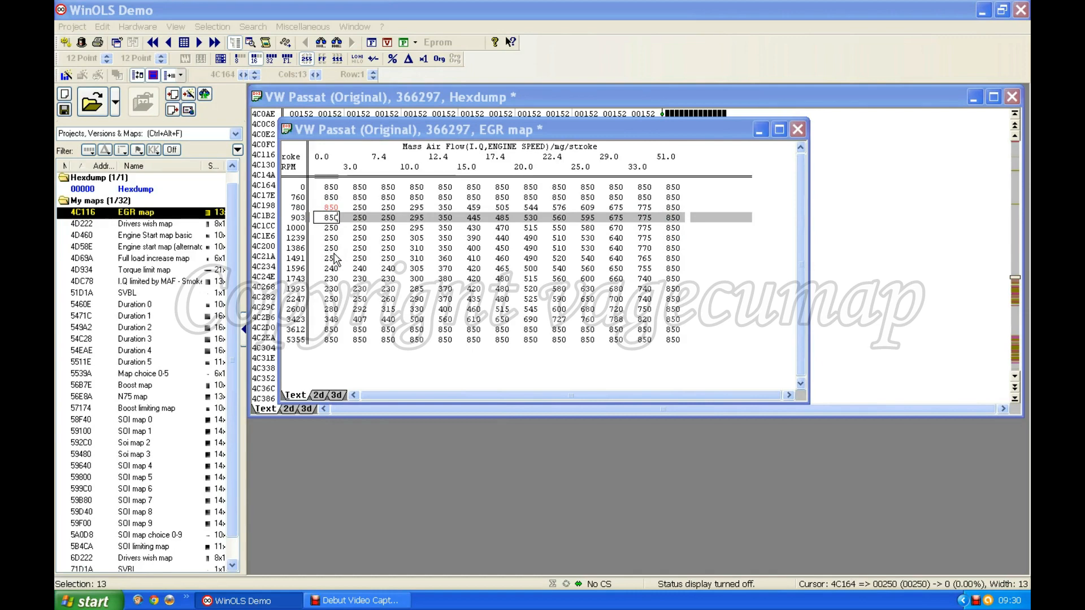
text(0)
key(Return)
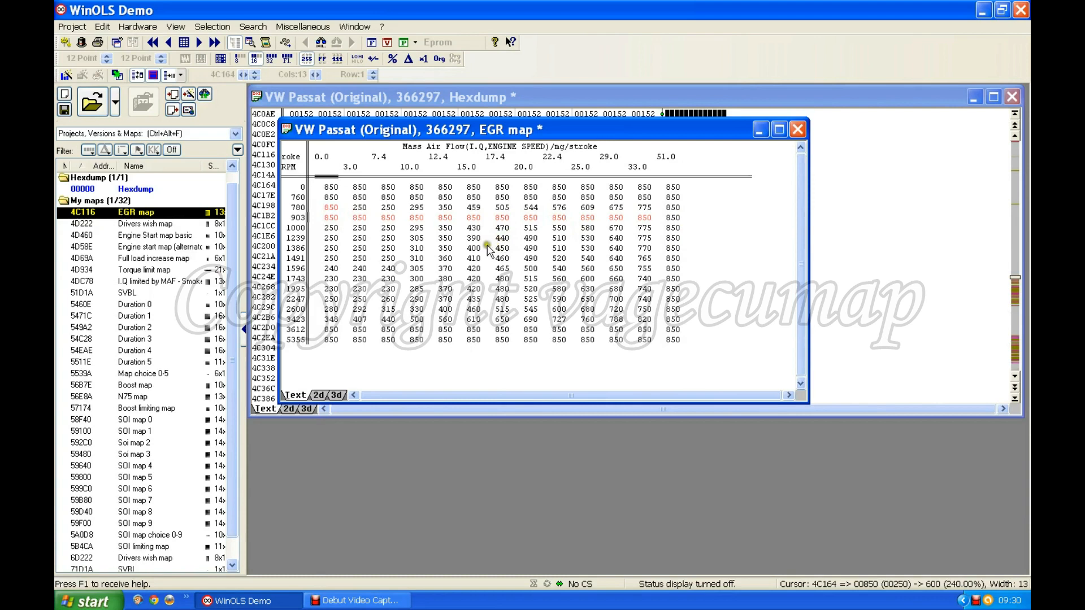
- Select the whole 1000 RPM row of the EGR map and set its values to 000
drag(335, 229, 402, 228)
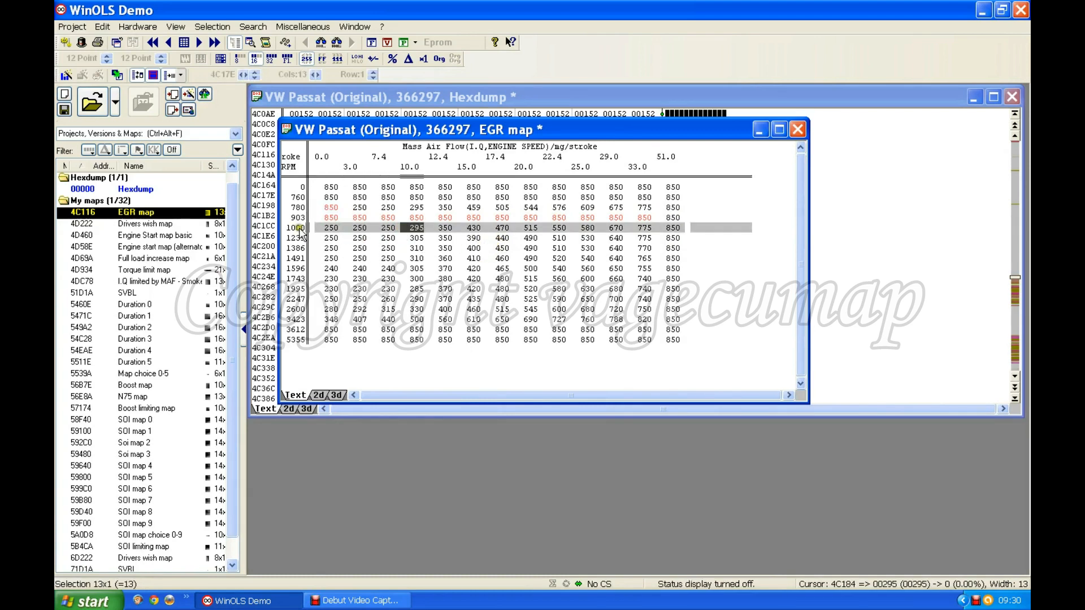
click(331, 227)
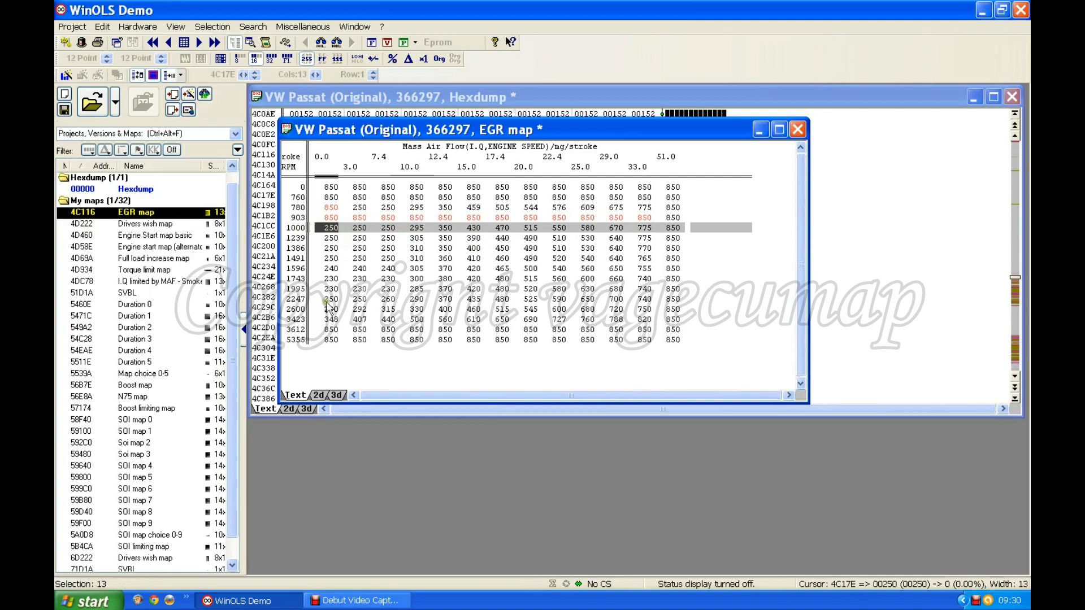
text(000)
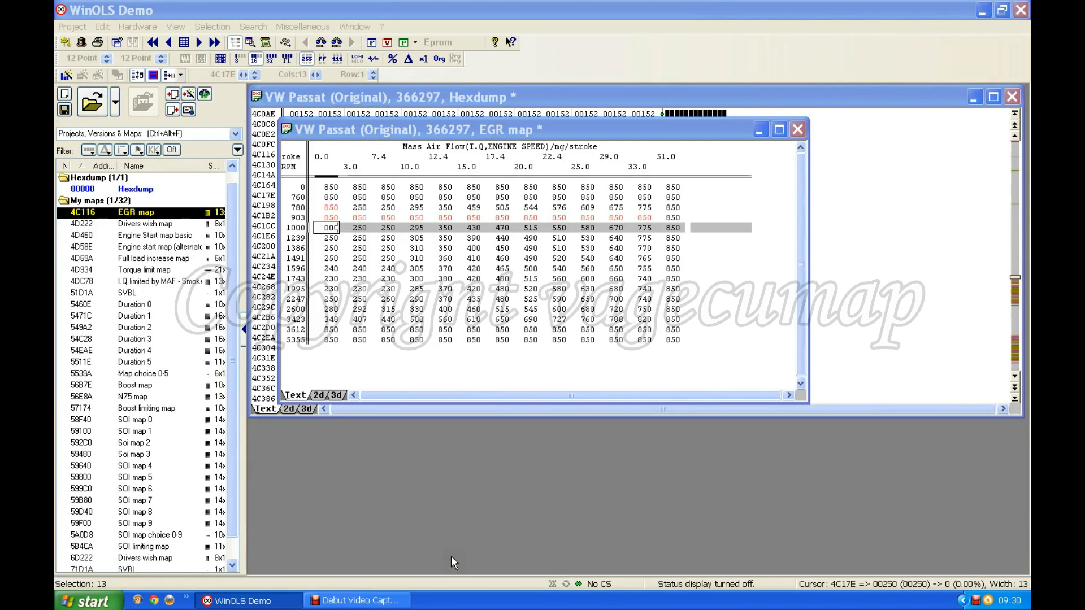
key(Return)
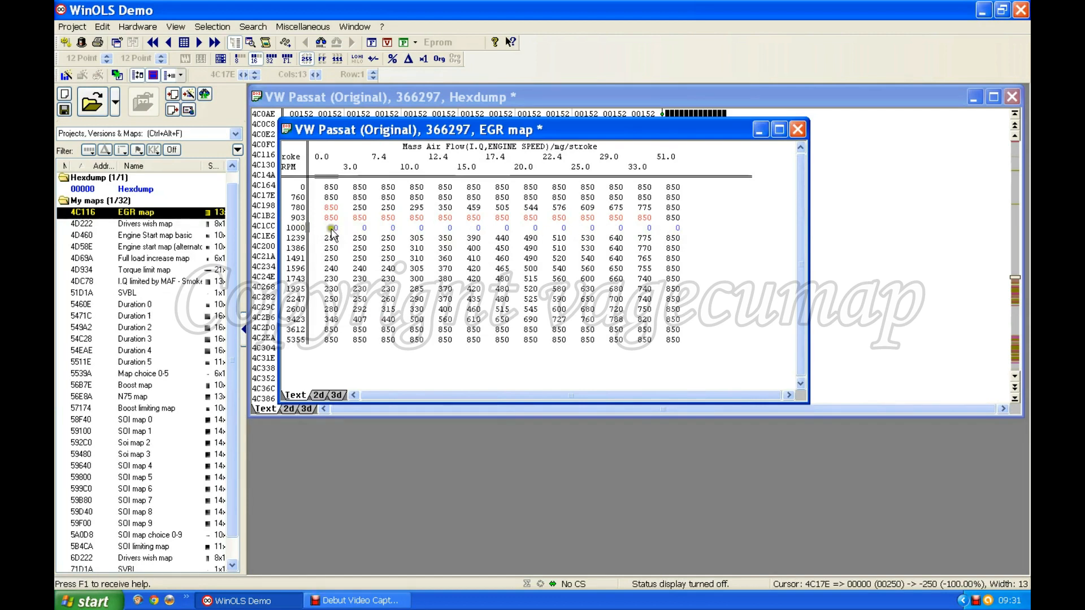
- Set all values in the EGR map's 1000 RPM row to 100
drag(331, 228, 670, 231)
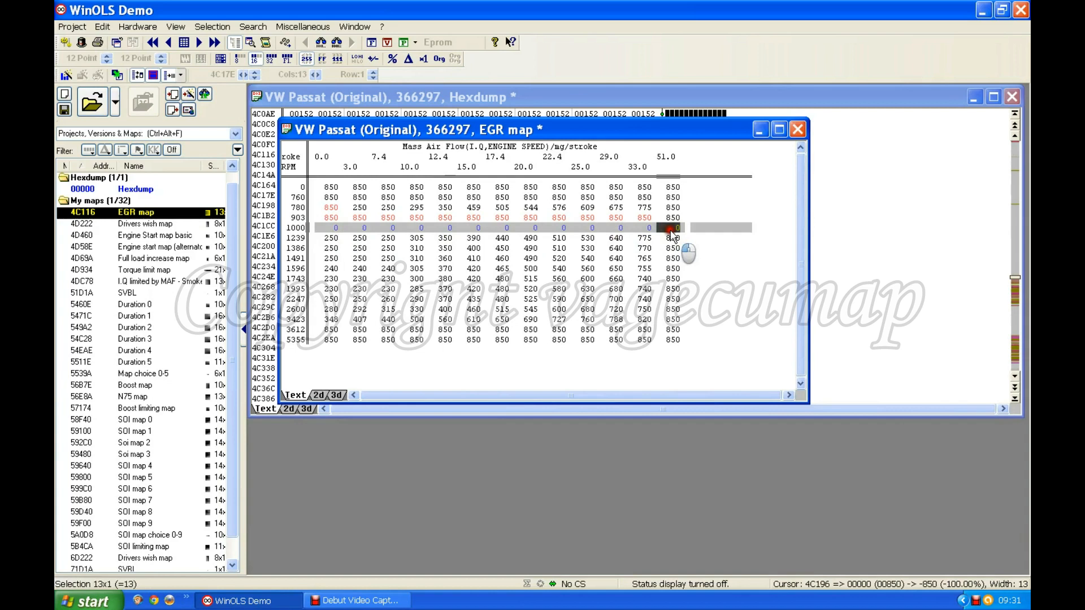
click(331, 229)
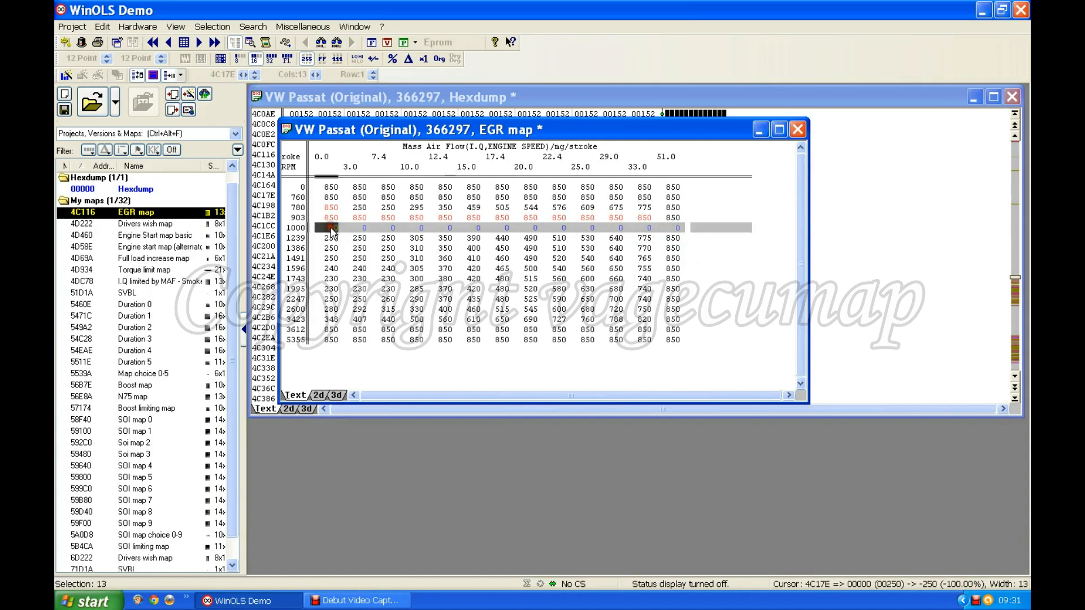
text(1)
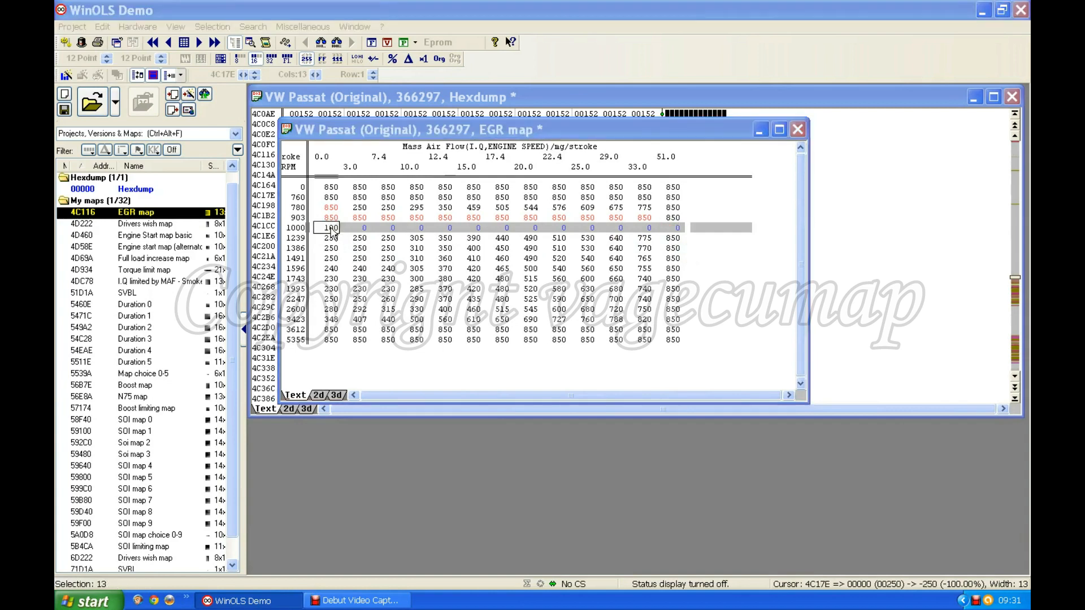
text(00)
key(Return)
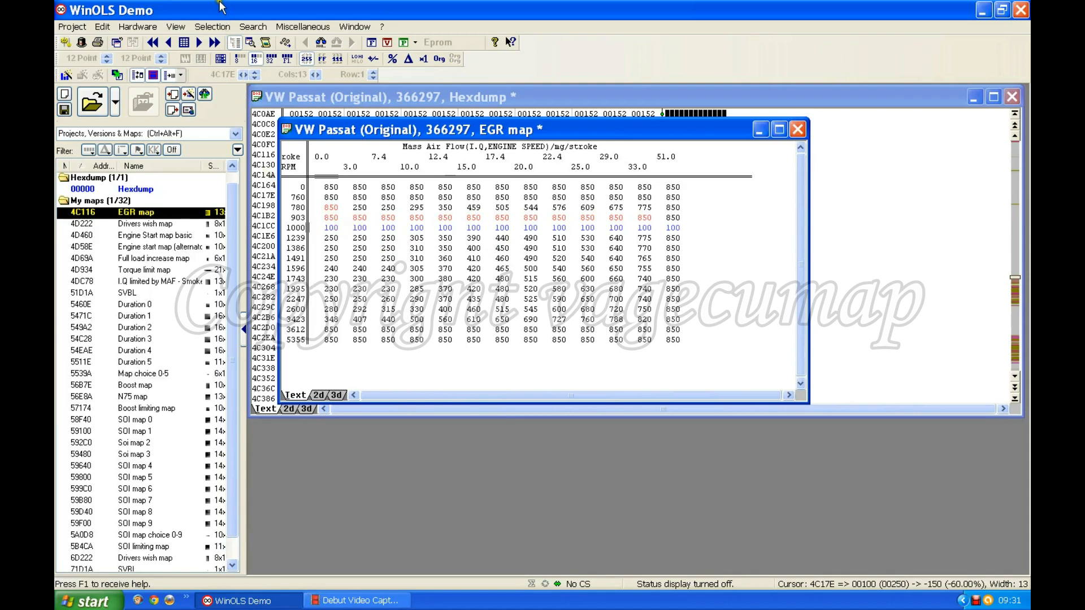
- Switch to Rectangle selection mode and set the 3x7 block spanning 0.0–7.4 and 0–1386 RPM to 850
click(210, 24)
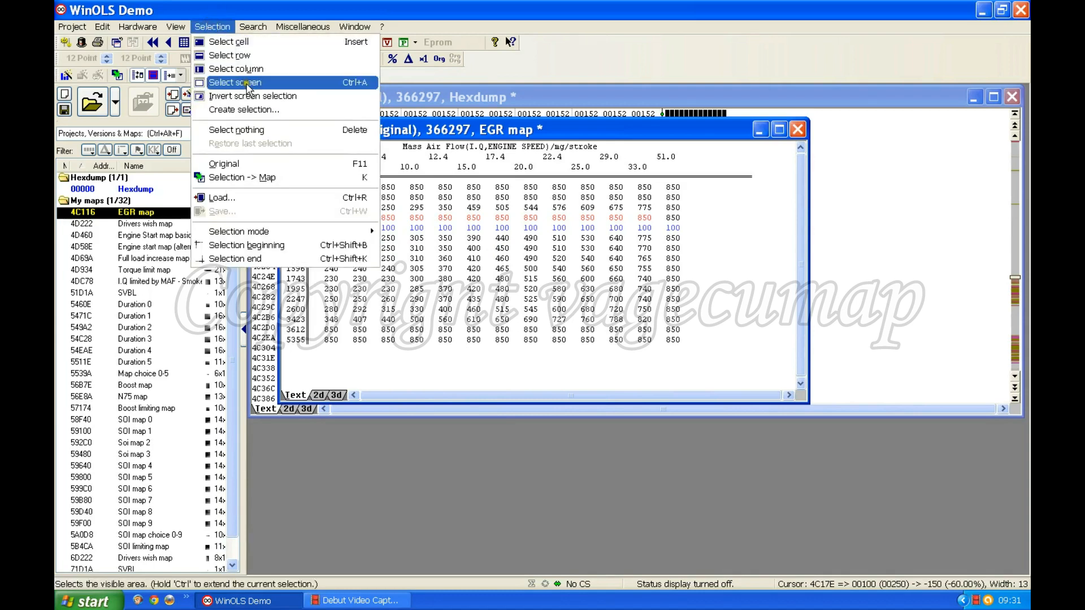
mouse_move(298, 235)
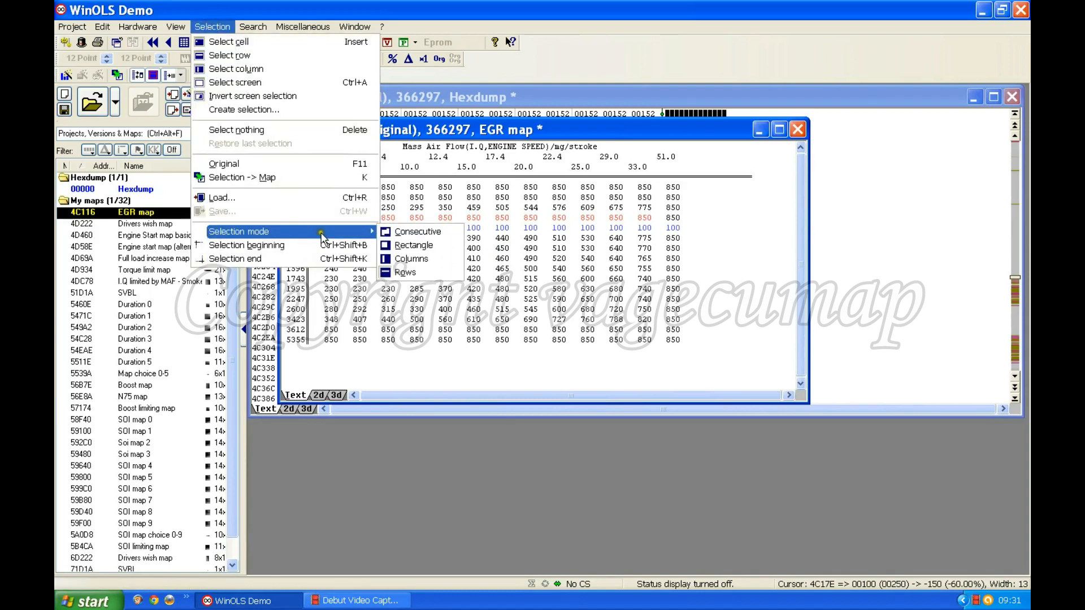
click(404, 244)
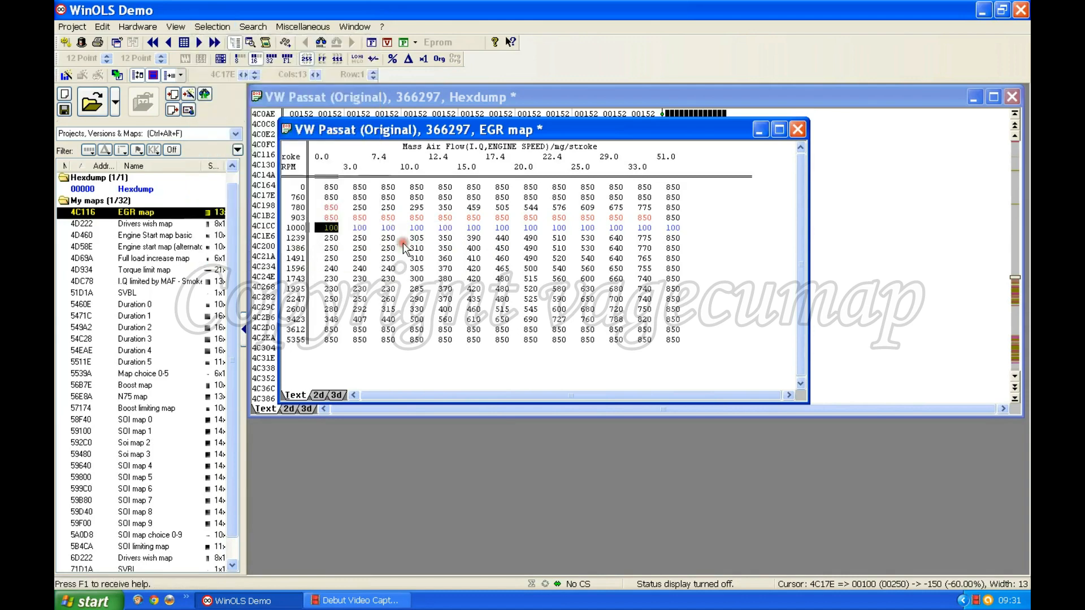
drag(331, 188, 380, 248)
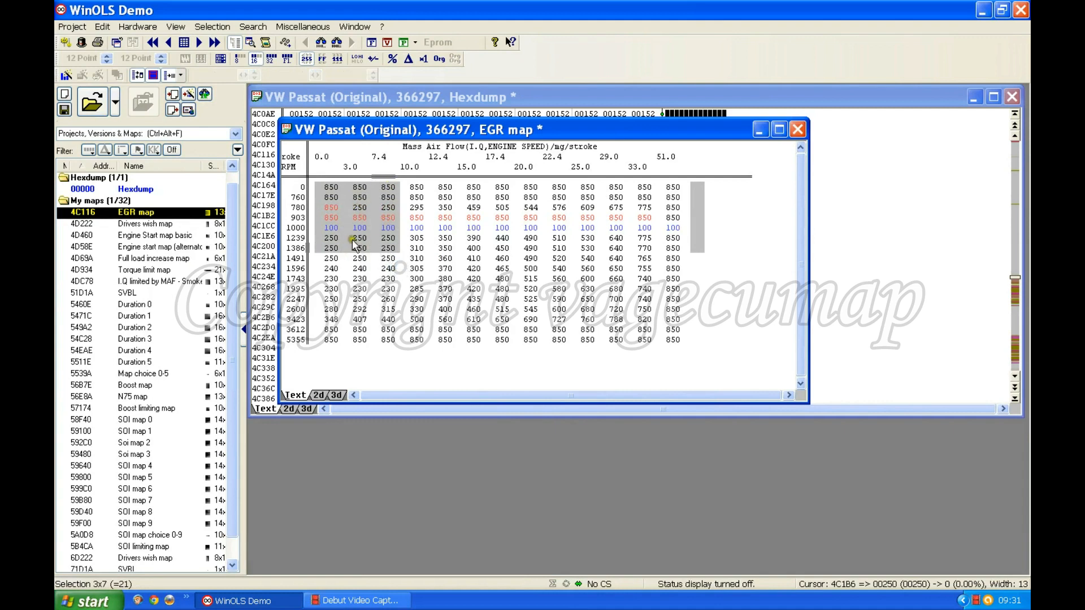
click(330, 187)
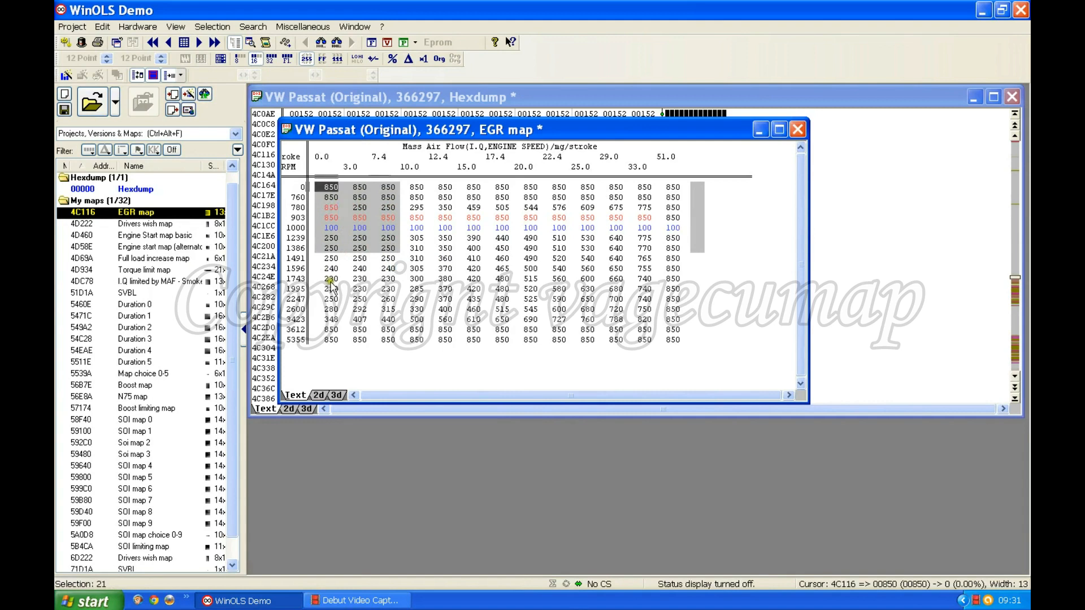
text(8)
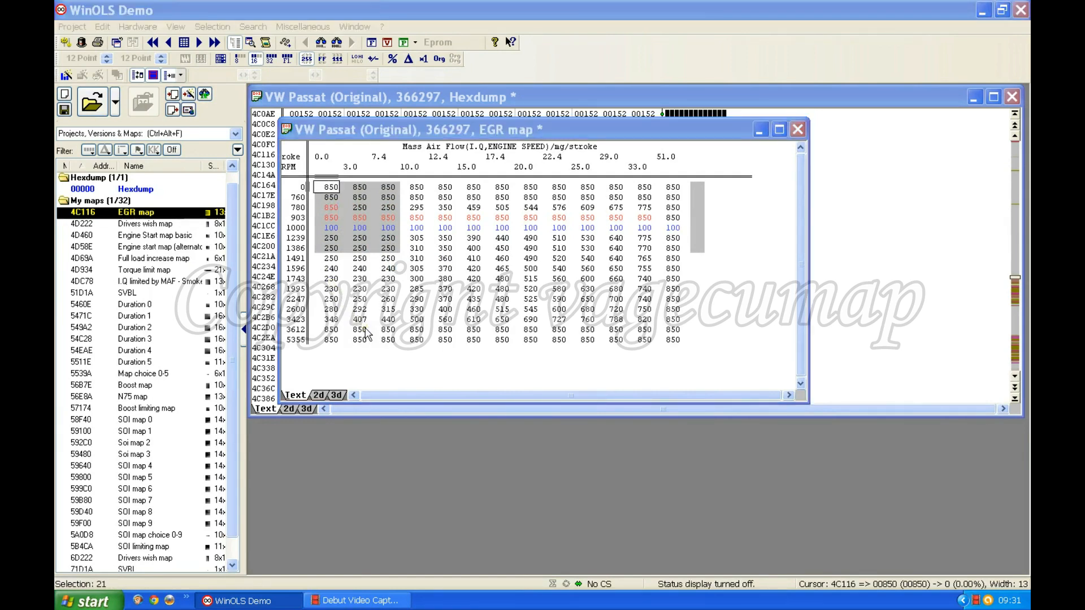
key(Return)
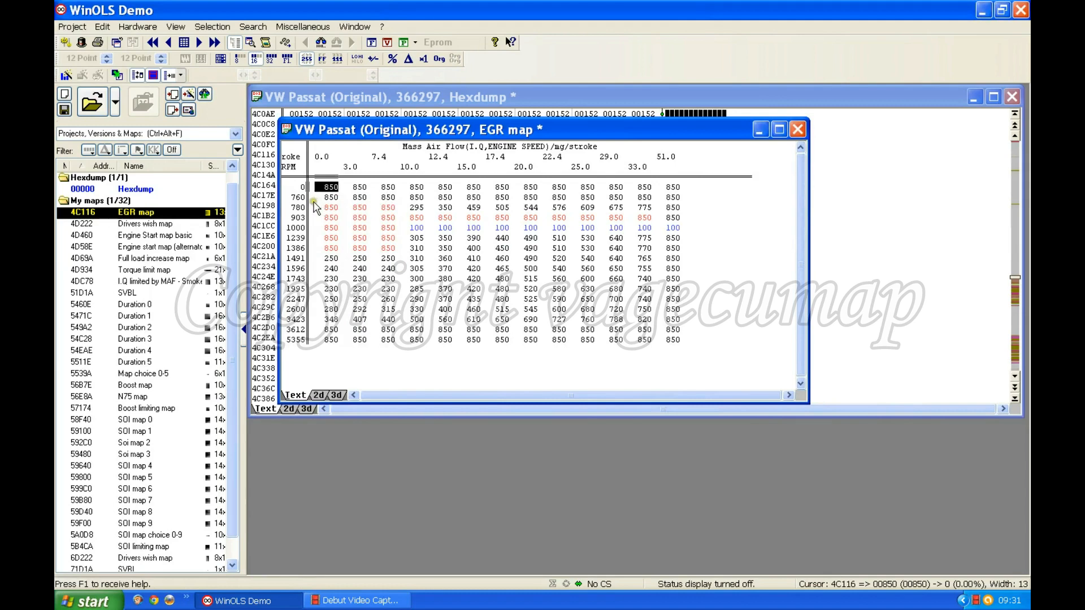
- Switch to Columns selection mode and set the EGR map's whole 33.0 column to 850
click(211, 26)
mouse_move(264, 230)
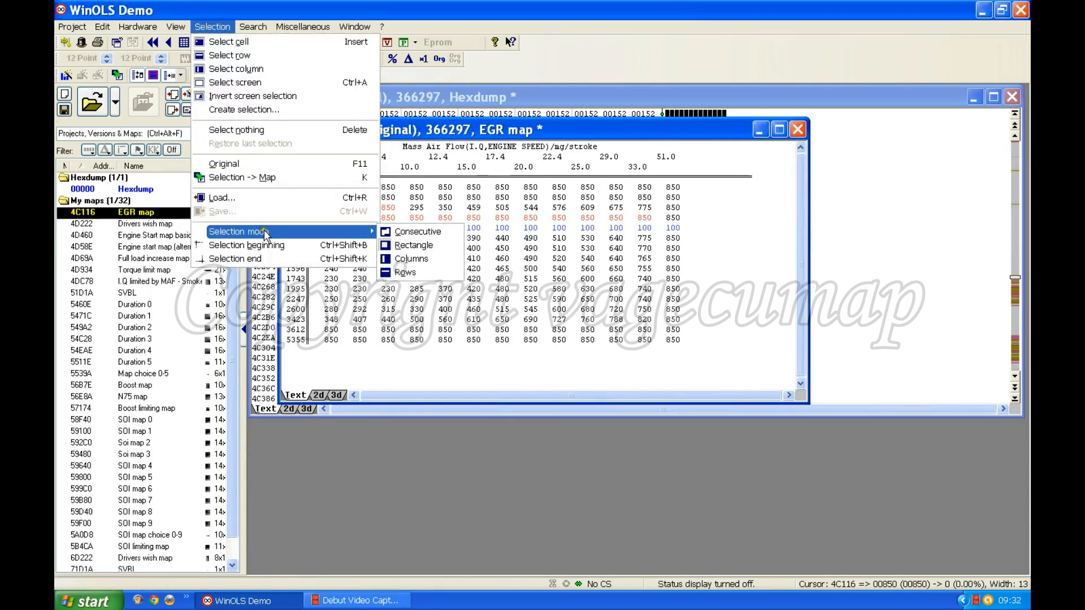
click(418, 257)
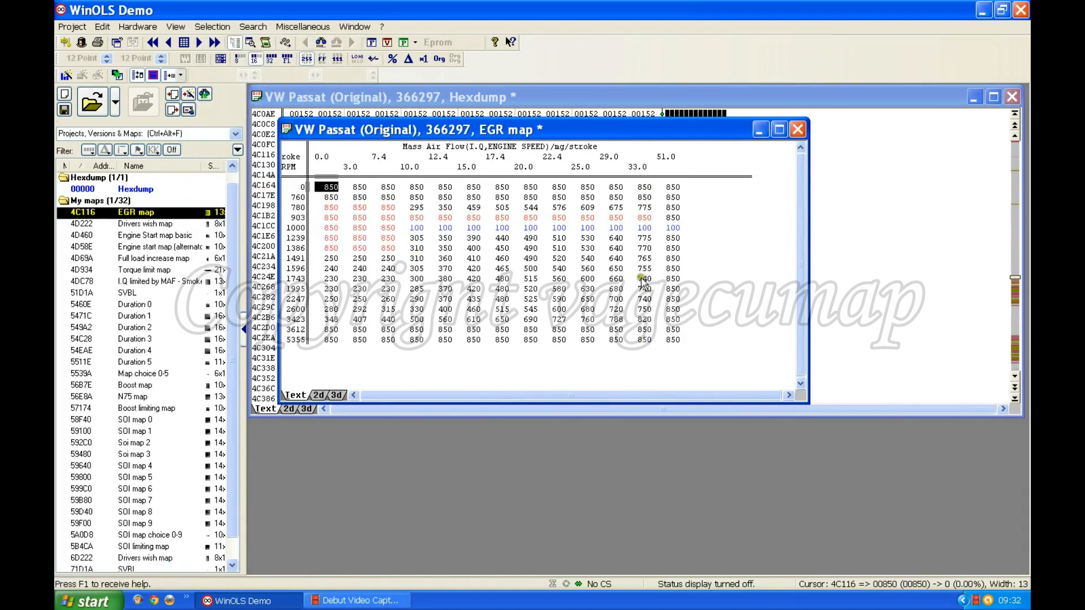
click(644, 190)
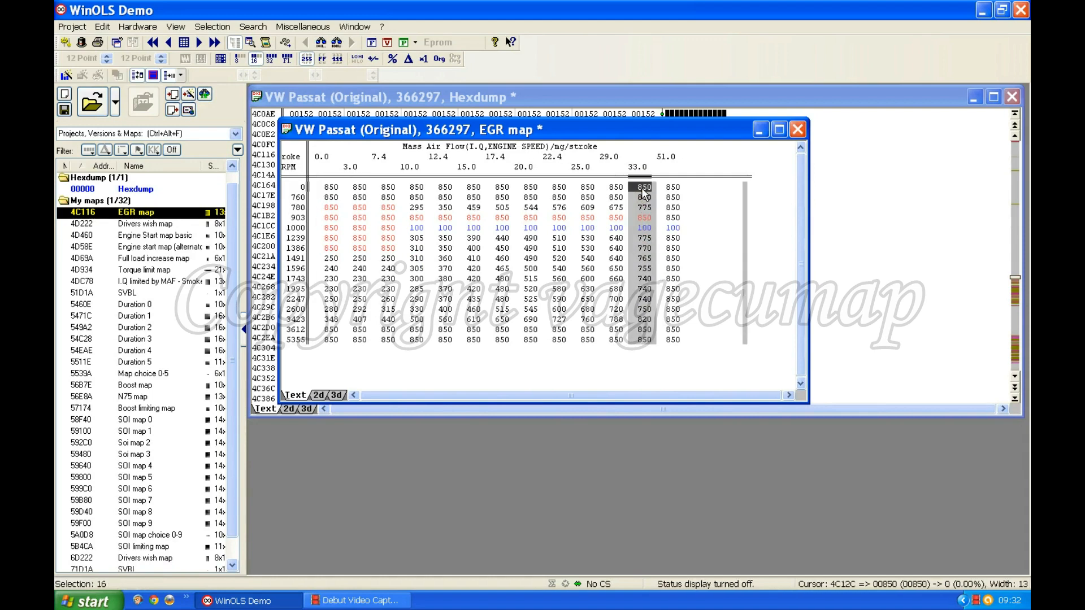
text(85)
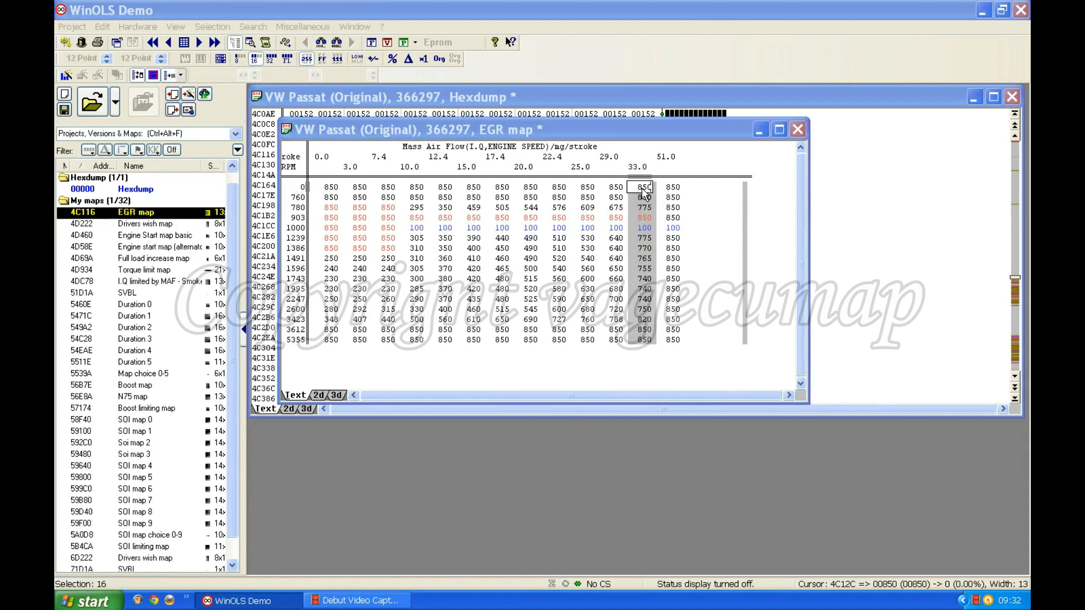
text(0)
key(Return)
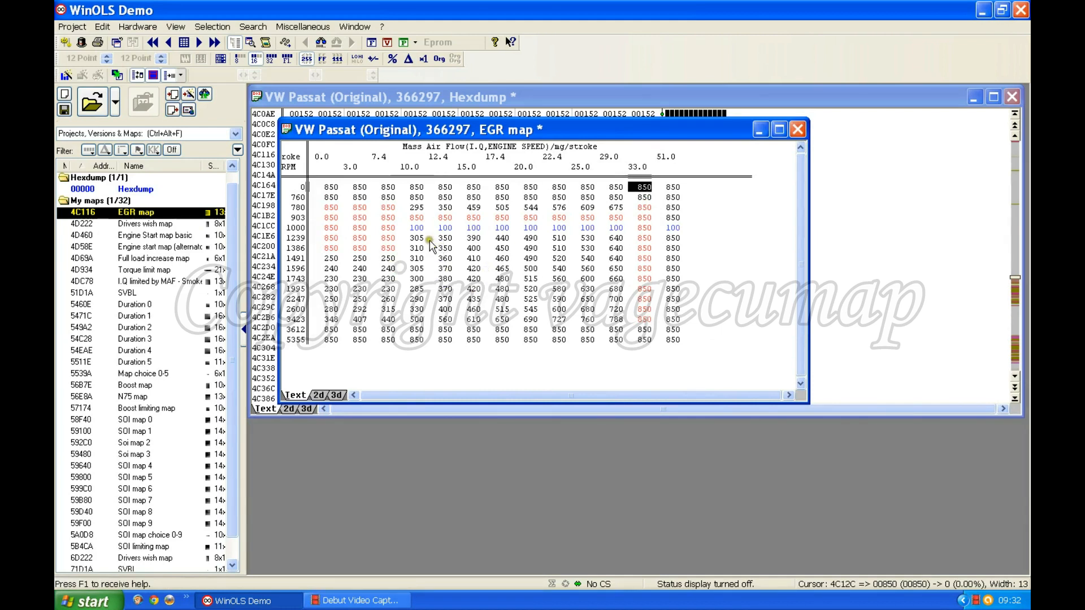
- Switch to Consecutive selection mode, set every cell of the EGR map to 850, and close the map window
click(212, 27)
mouse_move(264, 235)
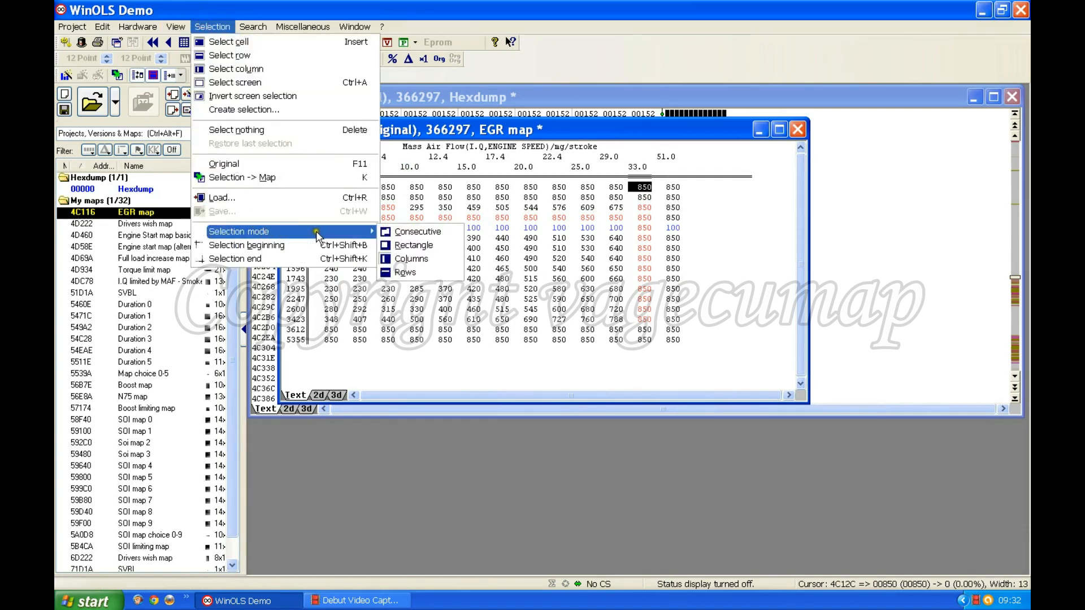
click(421, 233)
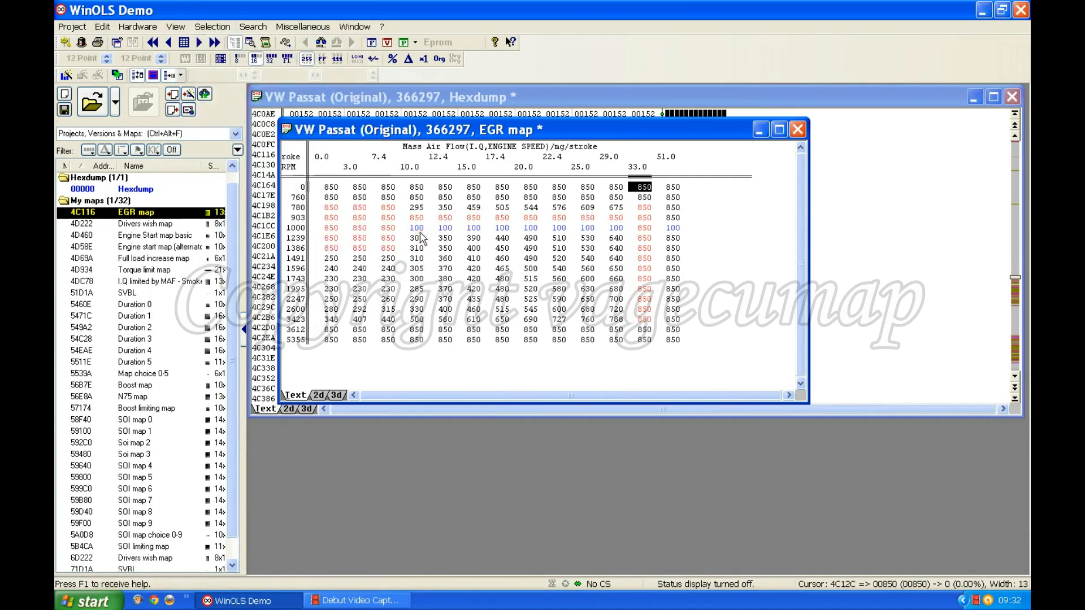
drag(325, 189, 680, 346)
click(540, 200)
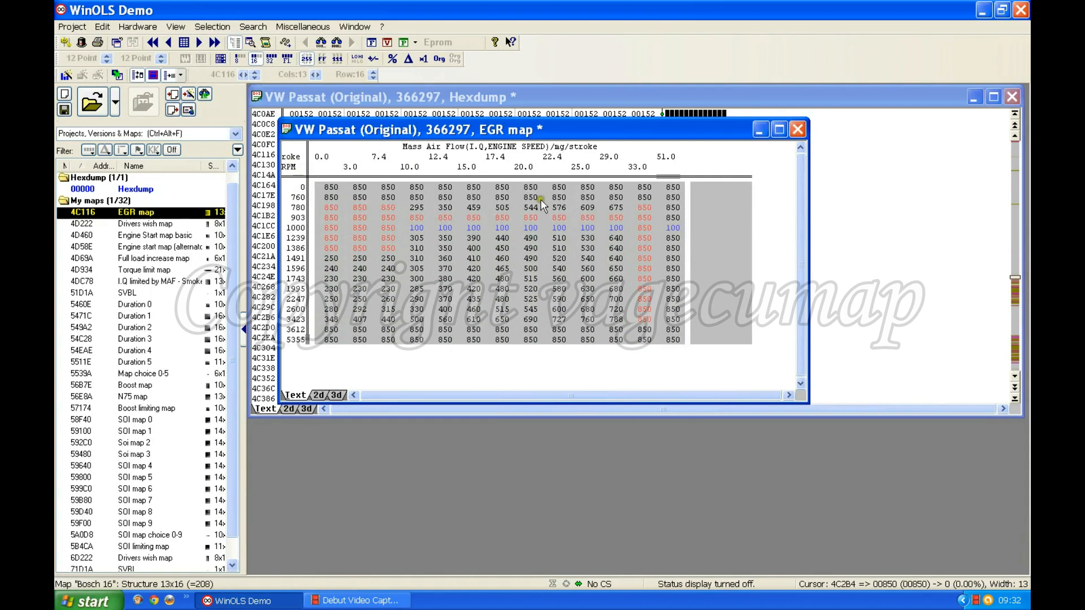
click(333, 187)
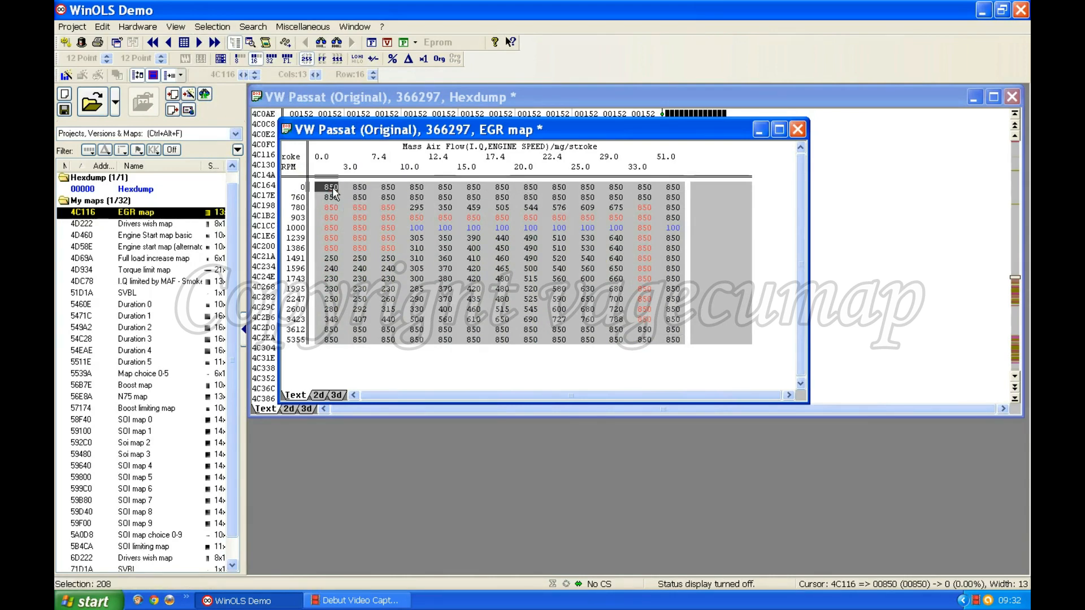
text(85)
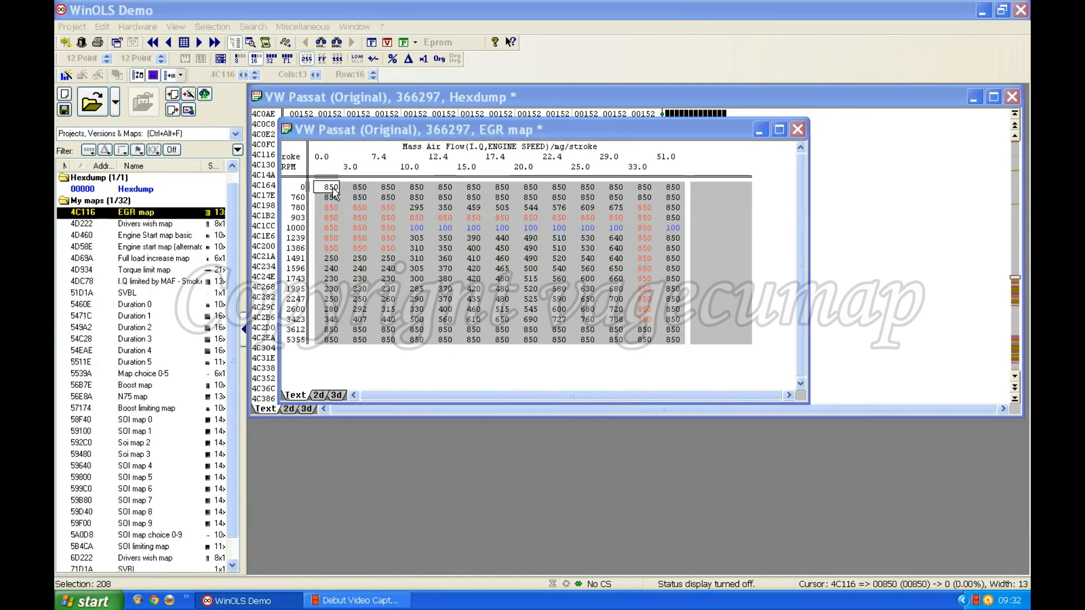
text(0)
key(Return)
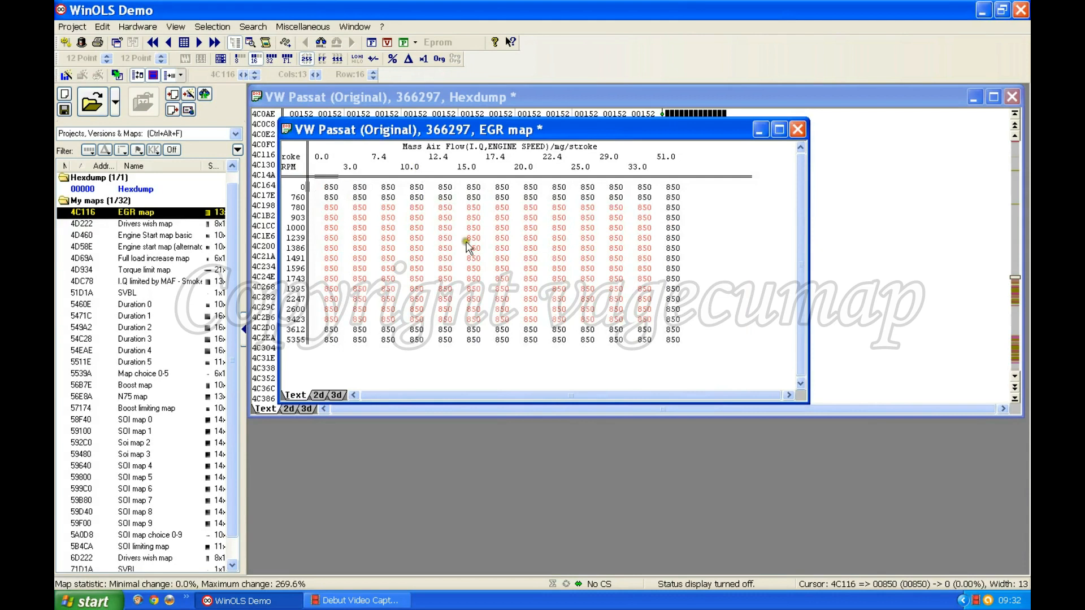
click(502, 279)
click(536, 361)
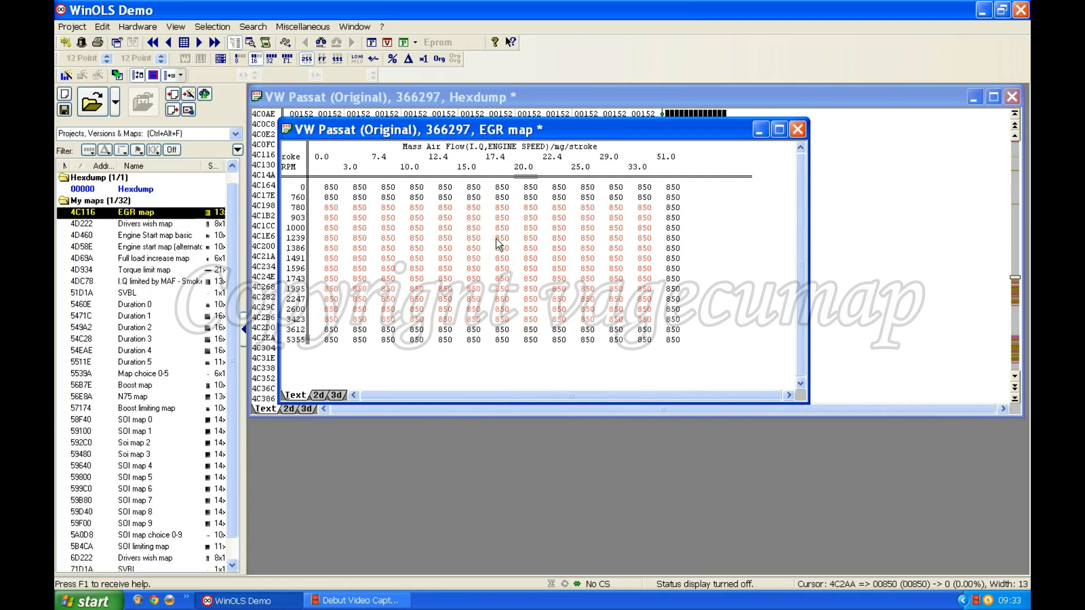
click(513, 257)
click(798, 130)
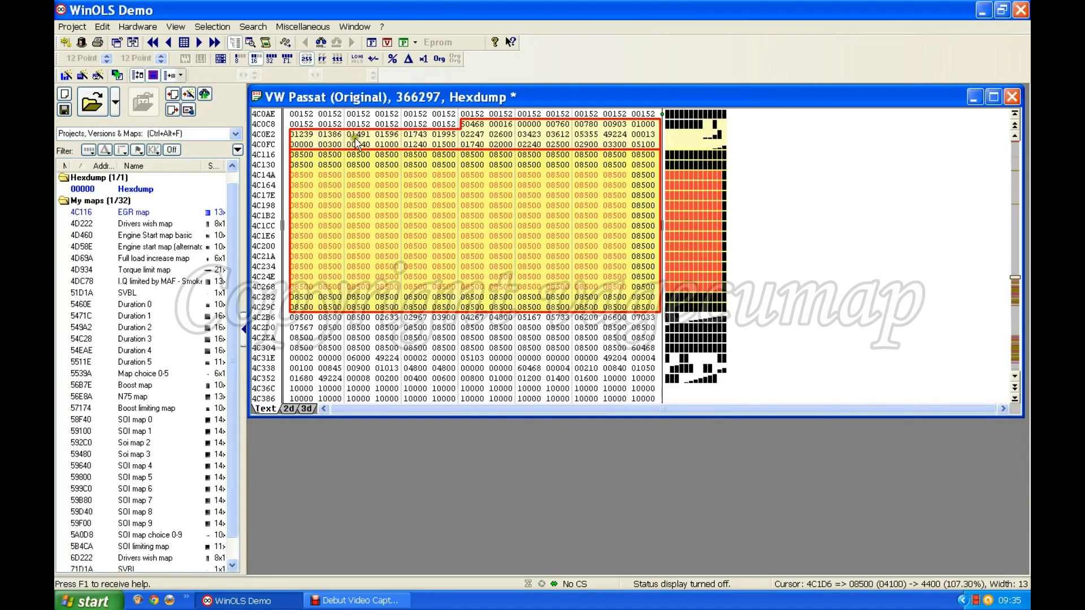
- Reopen the EGR map from the hexdump and set the last value on its horizontal axis to 55.0
double_click(468, 228)
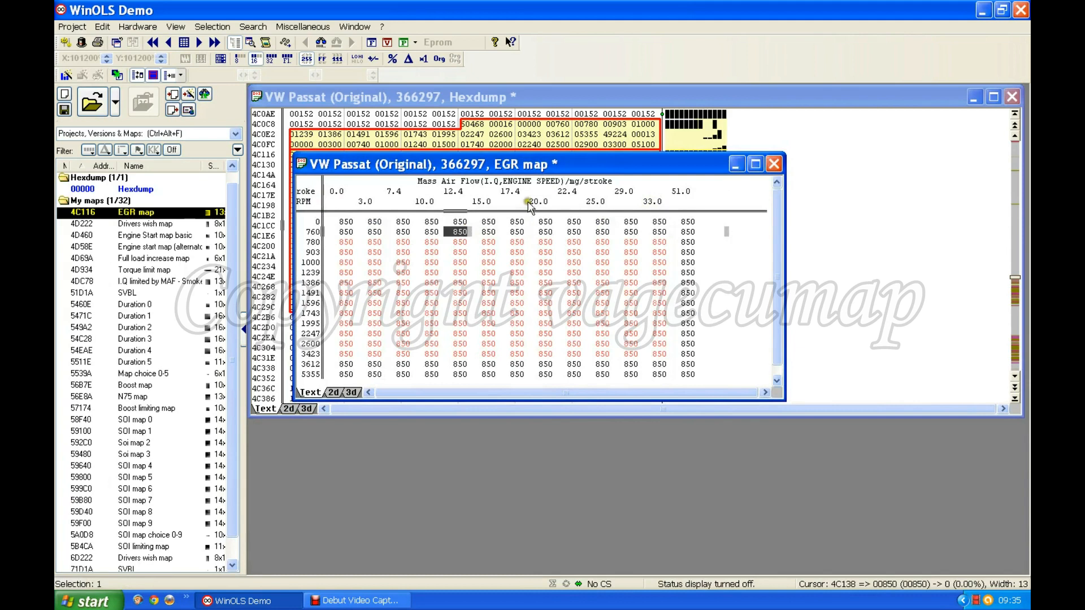
click(528, 202)
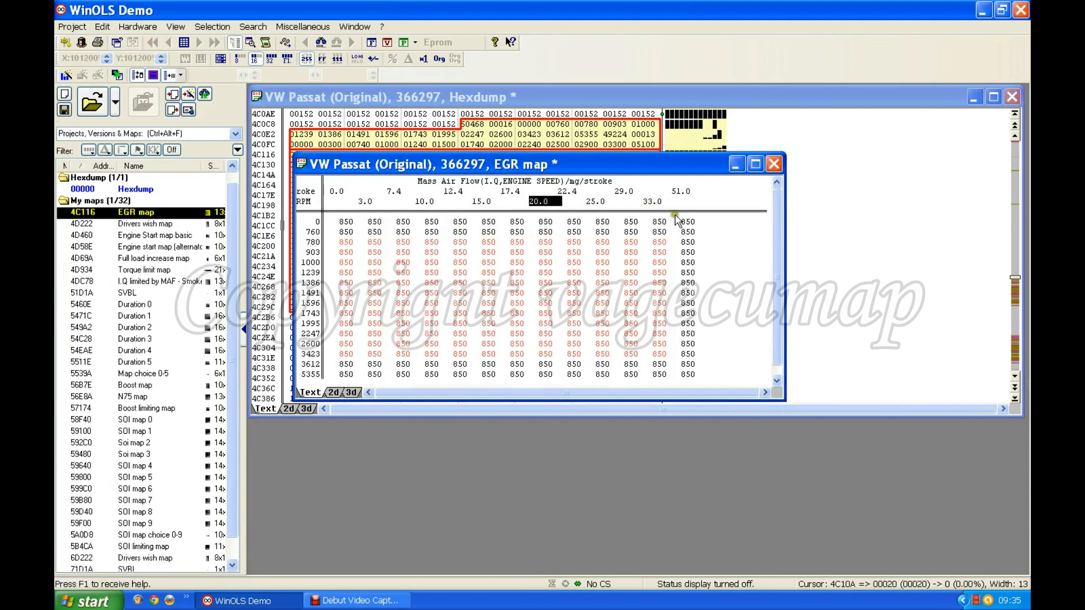
click(681, 192)
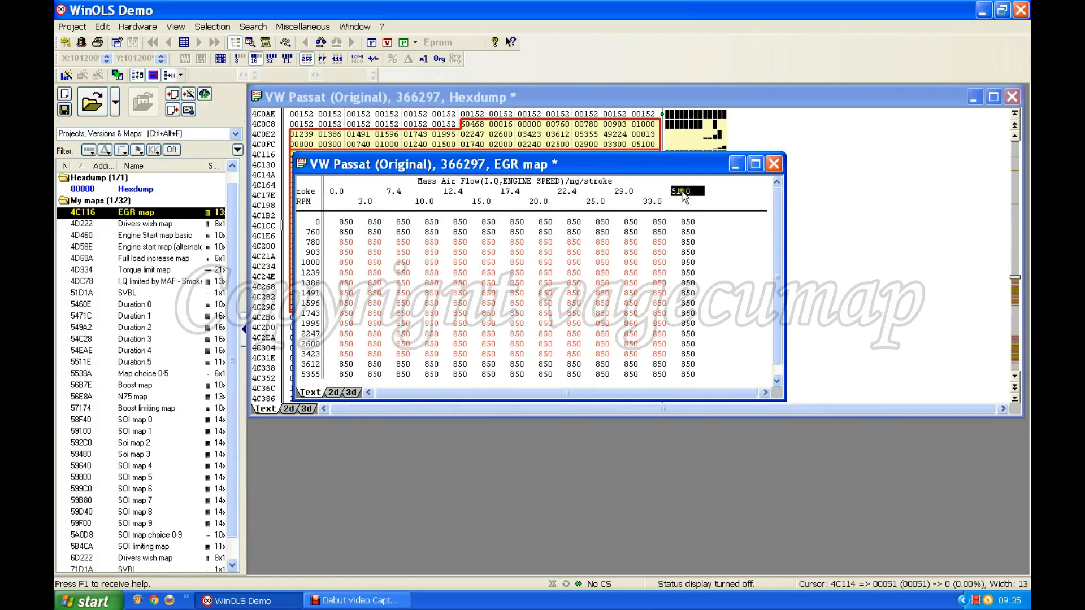
text(55)
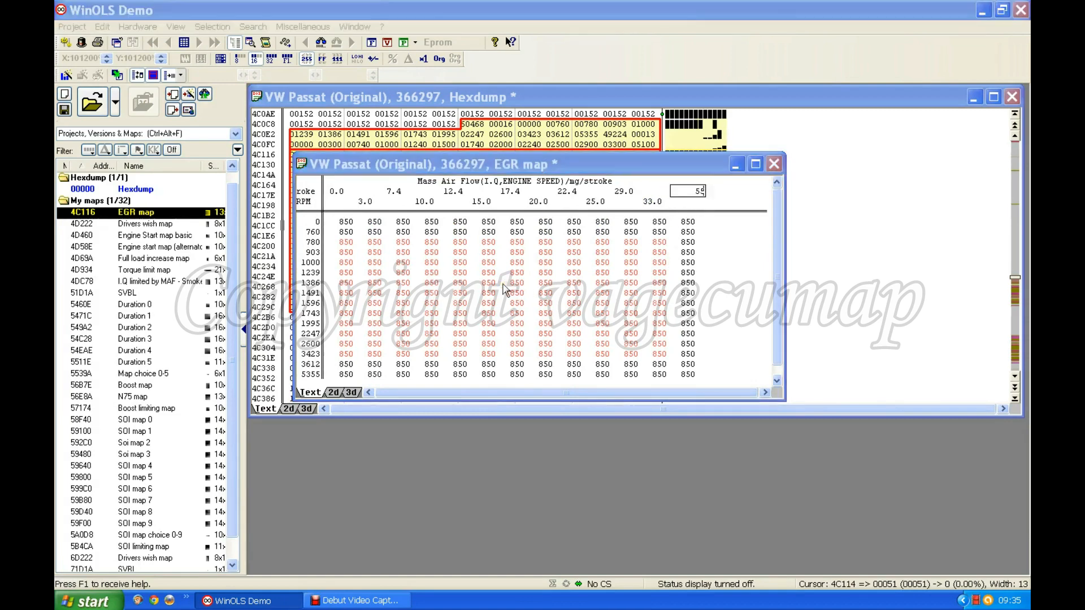
text(.0)
key(Return)
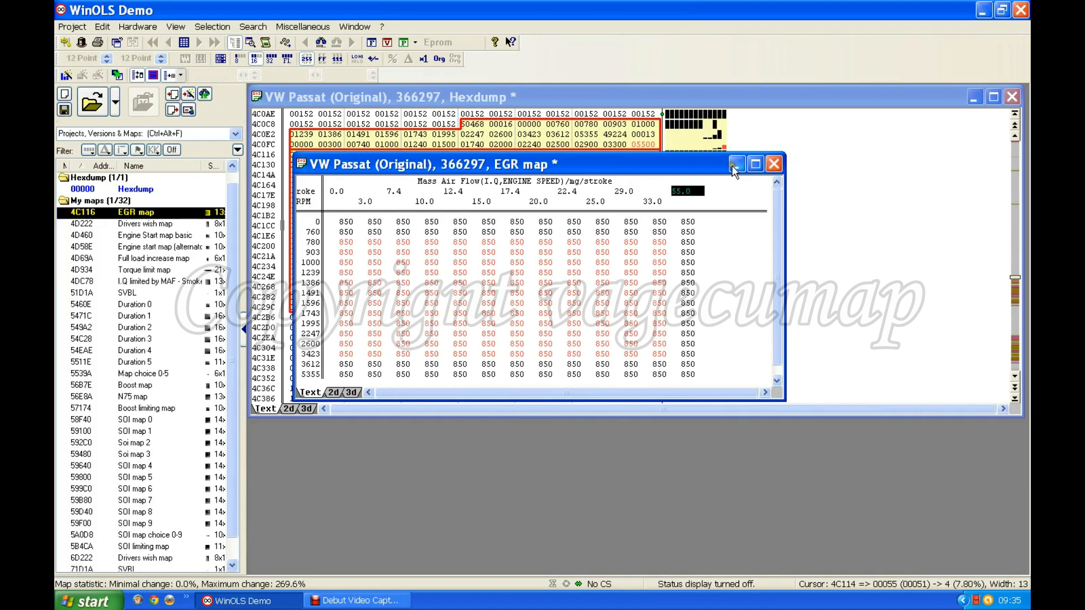
- Move the EGR map window down to uncover the highlighted hexdump block, and close the map
click(629, 282)
drag(628, 282, 629, 300)
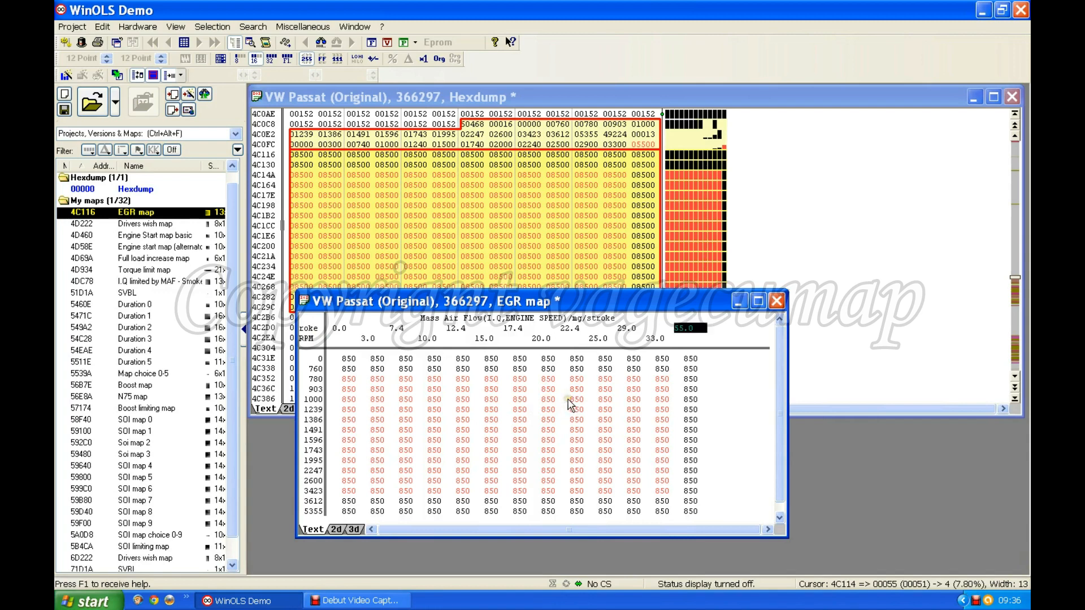
click(775, 301)
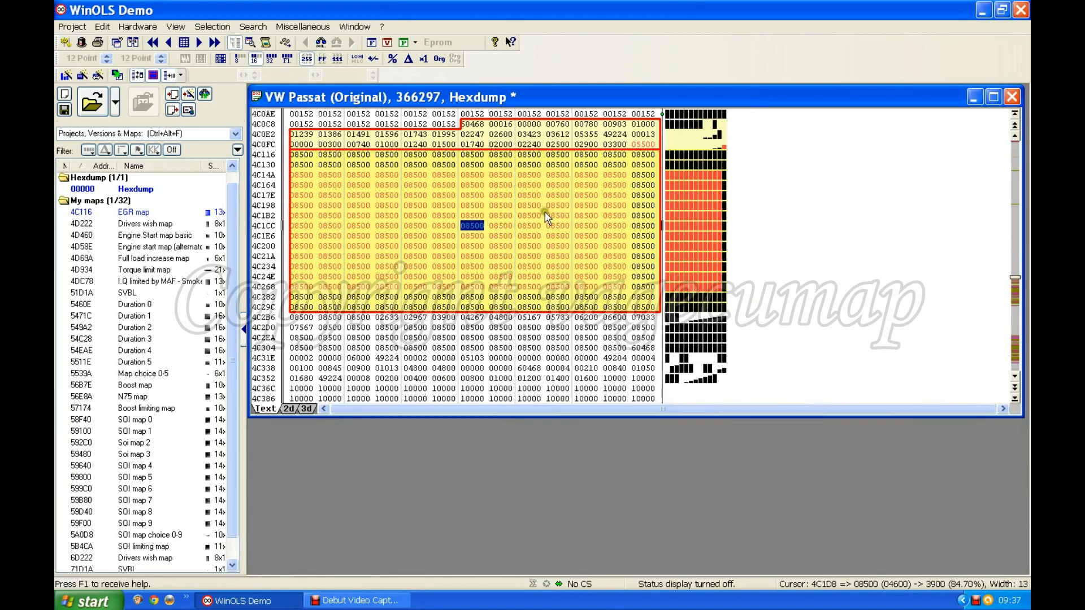
- Save the changes as a new project version named "egr change"
click(65, 110)
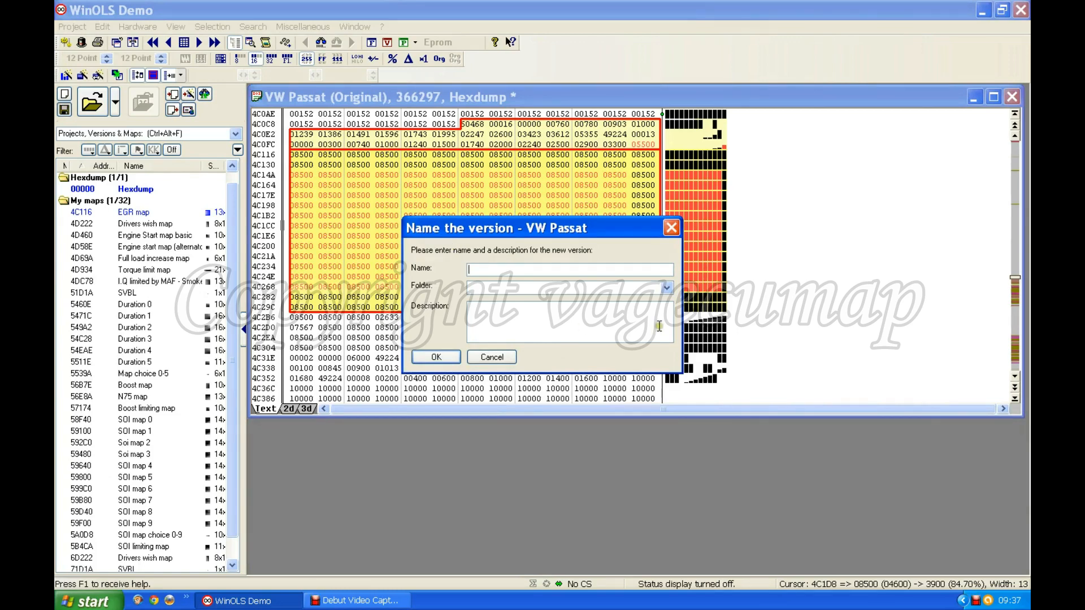
text(egr change)
click(436, 356)
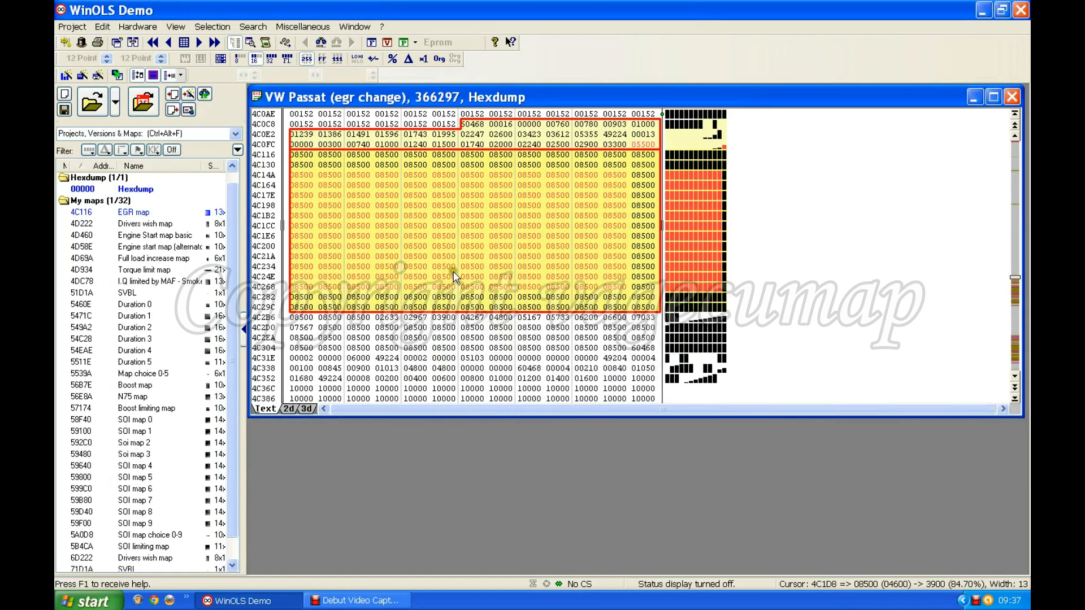
- Select the "egr change" version in the project's version list, try to delete it, and close the list
click(150, 105)
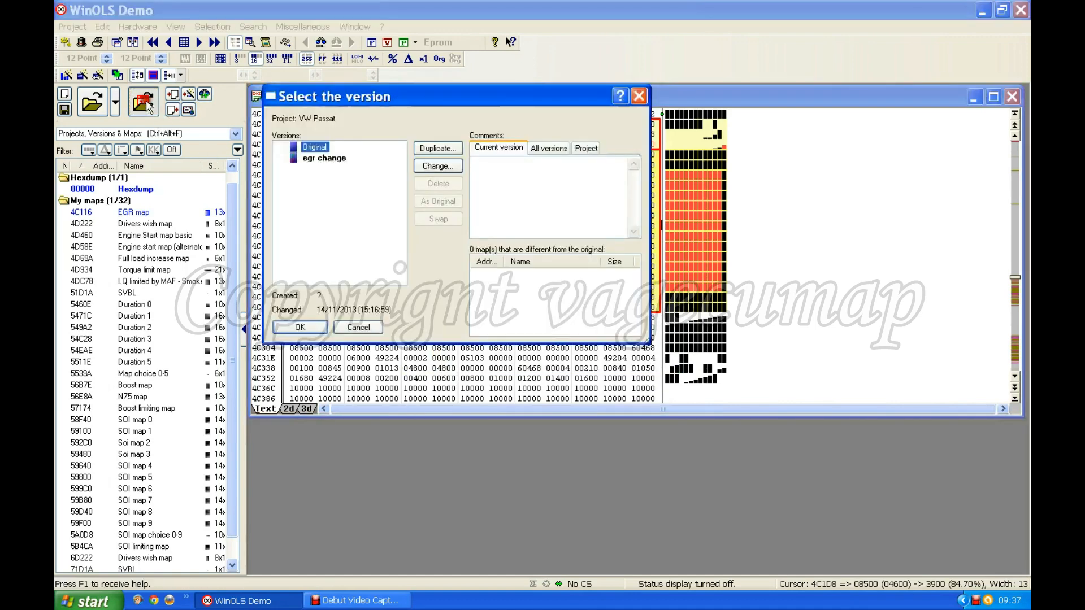
click(324, 159)
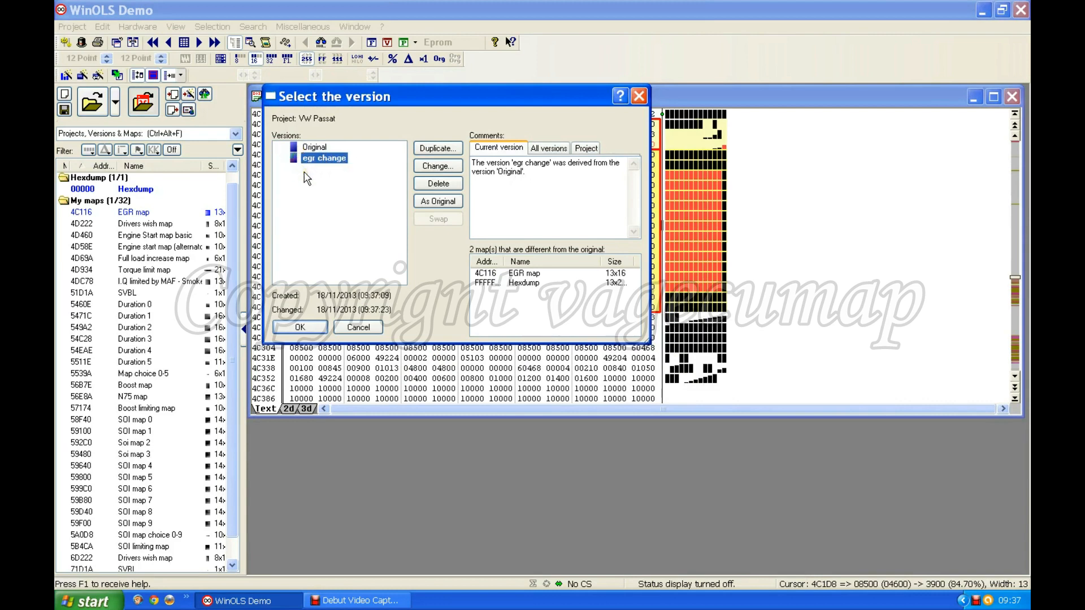
click(435, 184)
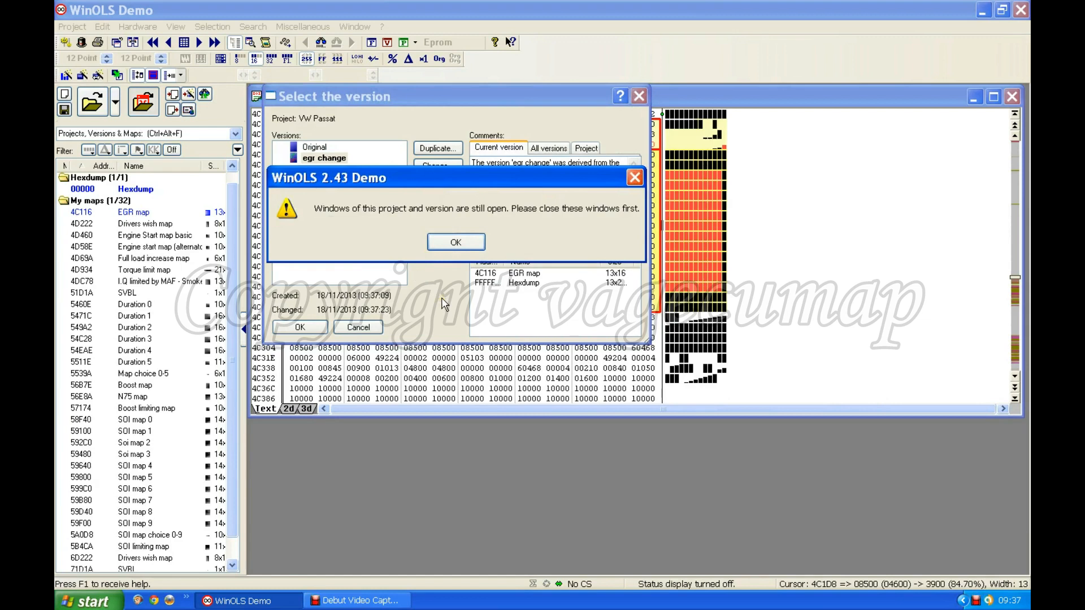
click(455, 242)
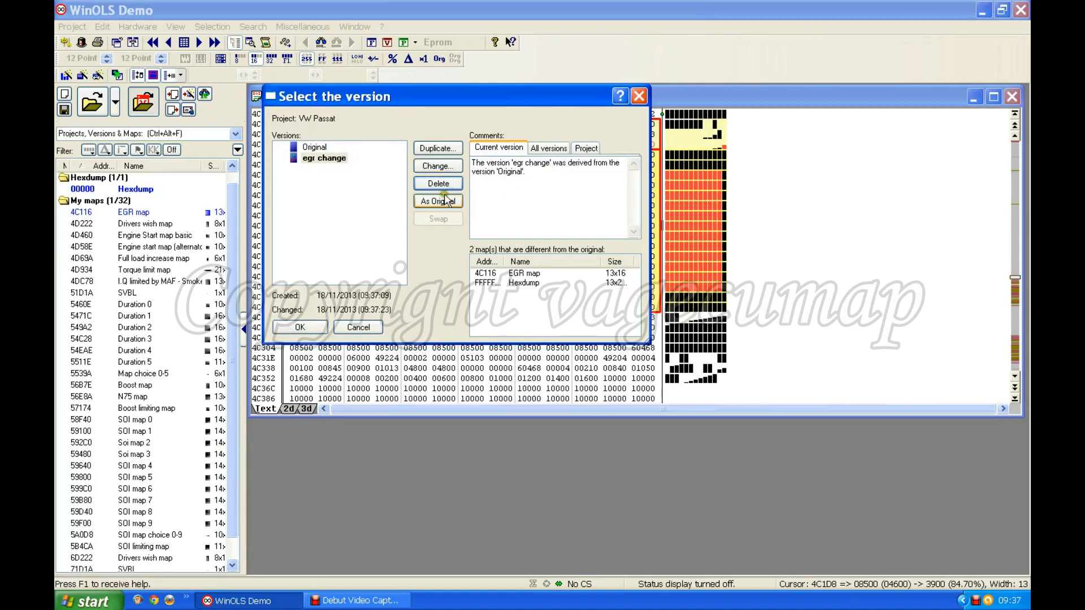
click(639, 98)
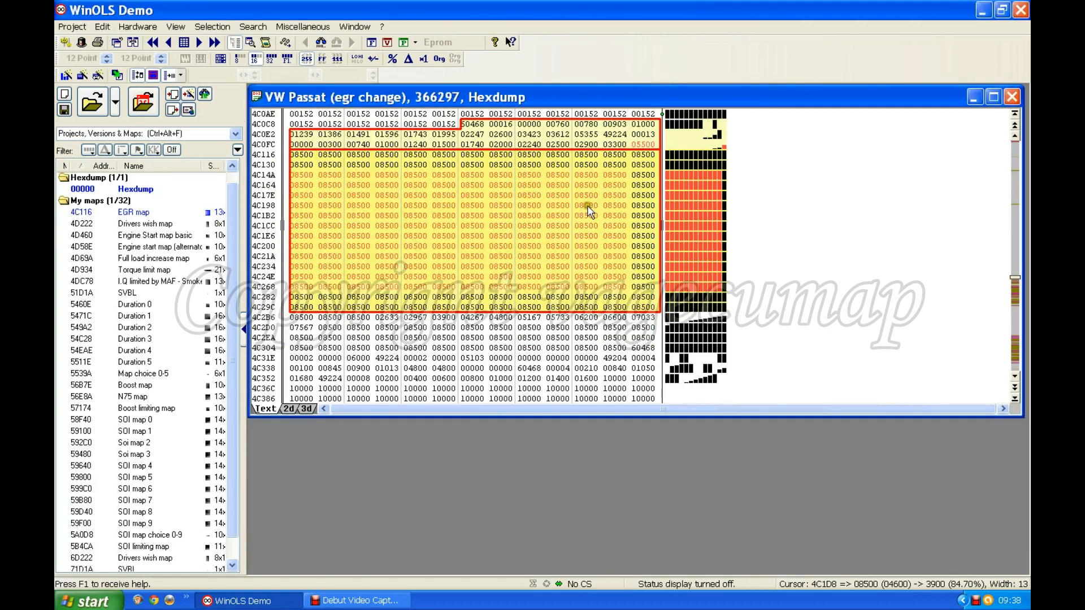